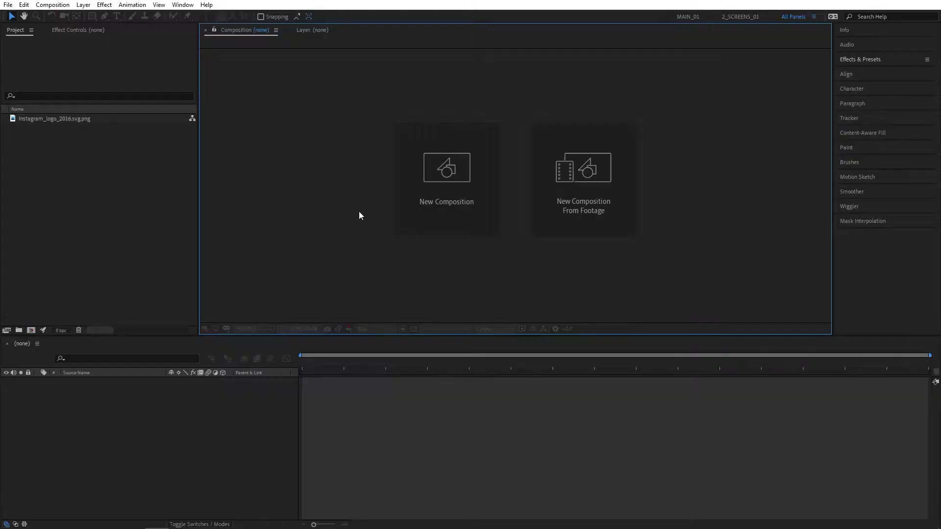
# Step: Create a new composition named Logo
pyautogui.click(468, 218)
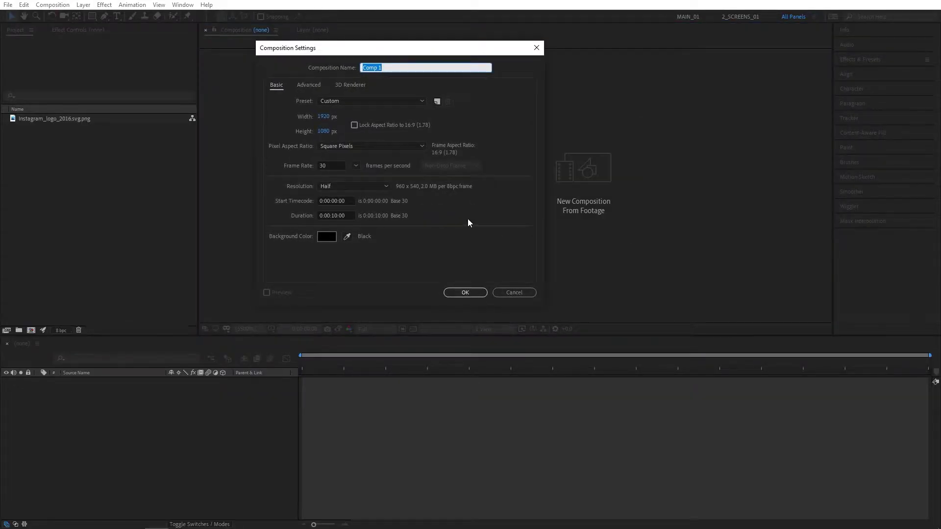
pyautogui.write('Logo')
pyautogui.press('Return')
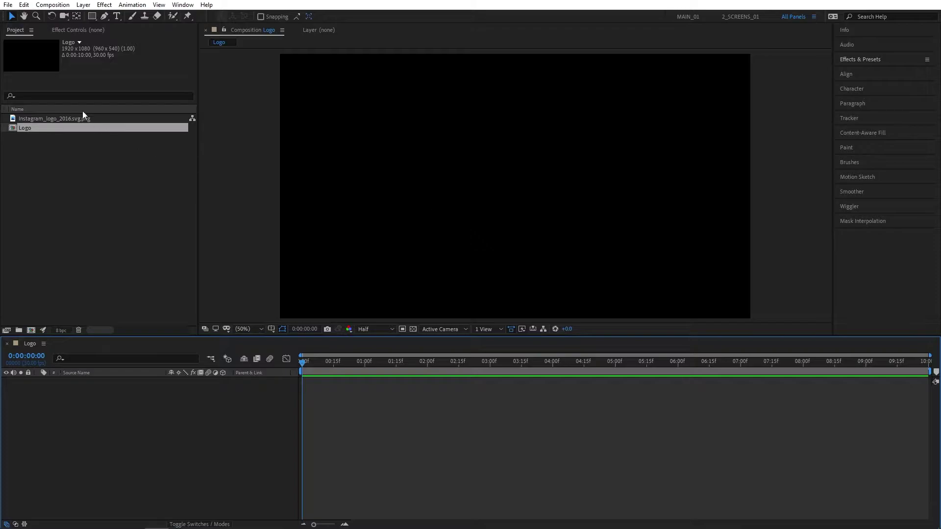
# Step: Add the Instagram PNG to the Logo comp and scale it to 65%
pyautogui.moveTo(57, 119); pyautogui.dragTo(123, 390)
pyautogui.press('s')
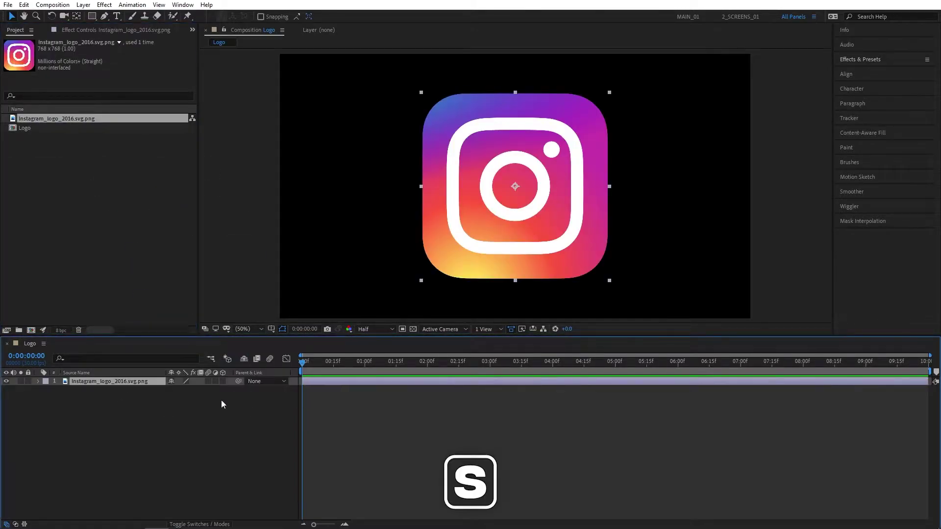
pyautogui.moveTo(193, 390); pyautogui.dragTo(175, 390)
pyautogui.click(182, 408)
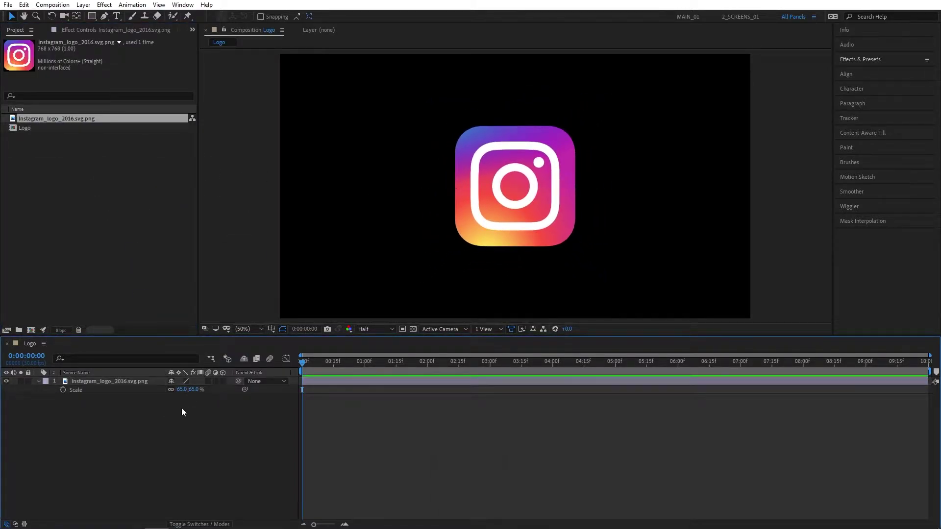
pyautogui.click(59, 304)
pyautogui.click(31, 331)
# Step: Name the new comp Logo_Alpha and nest the Logo comp inside it
pyautogui.write('Logo')
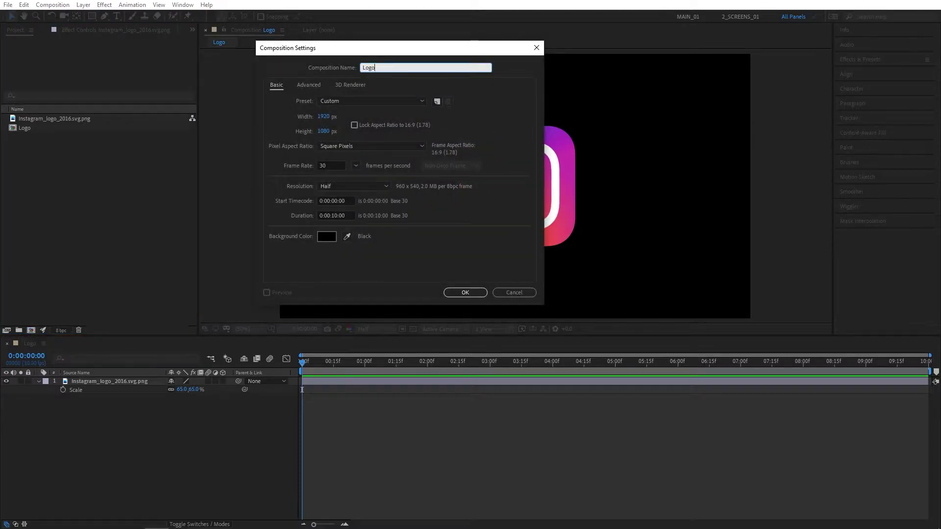
pyautogui.write('_Alpha')
pyautogui.press('Return')
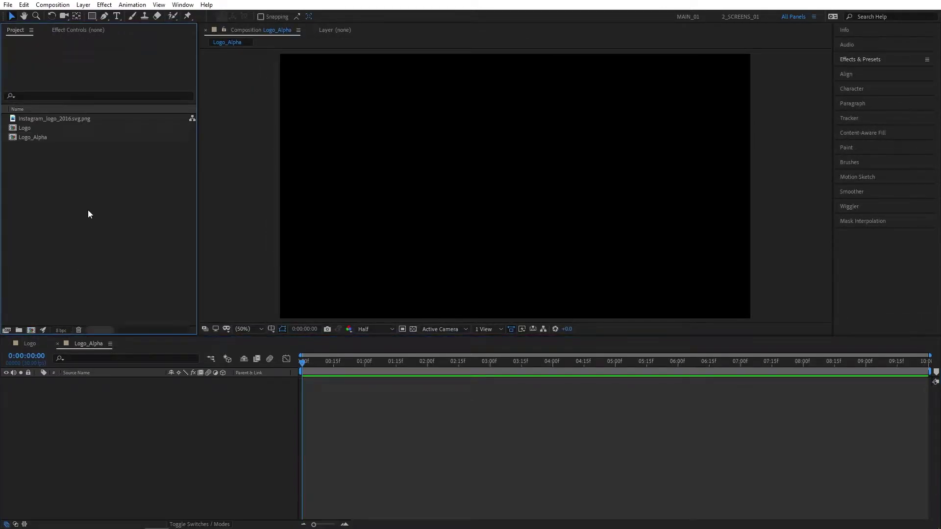
pyautogui.moveTo(25, 128); pyautogui.dragTo(60, 428)
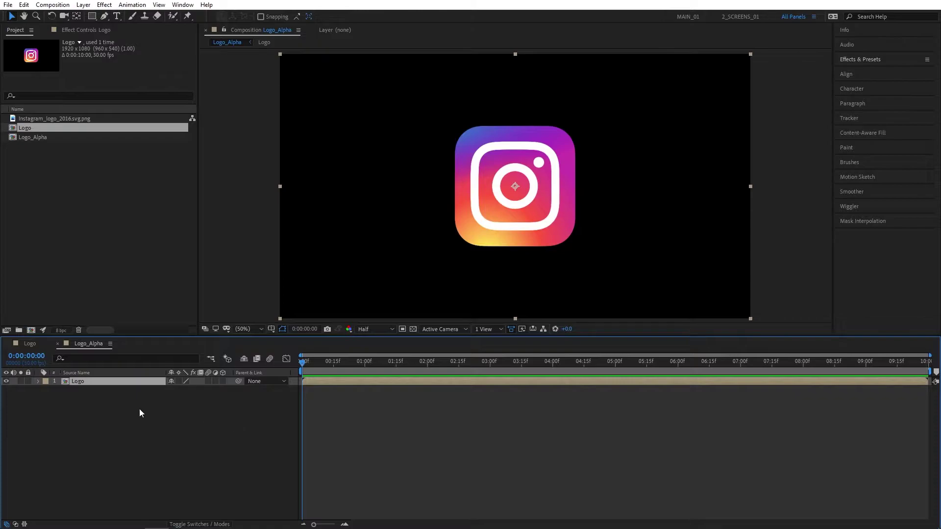
pyautogui.click(85, 404)
# Step: Draw a white-filled ellipse from the centre over the logo
pyautogui.click(95, 19)
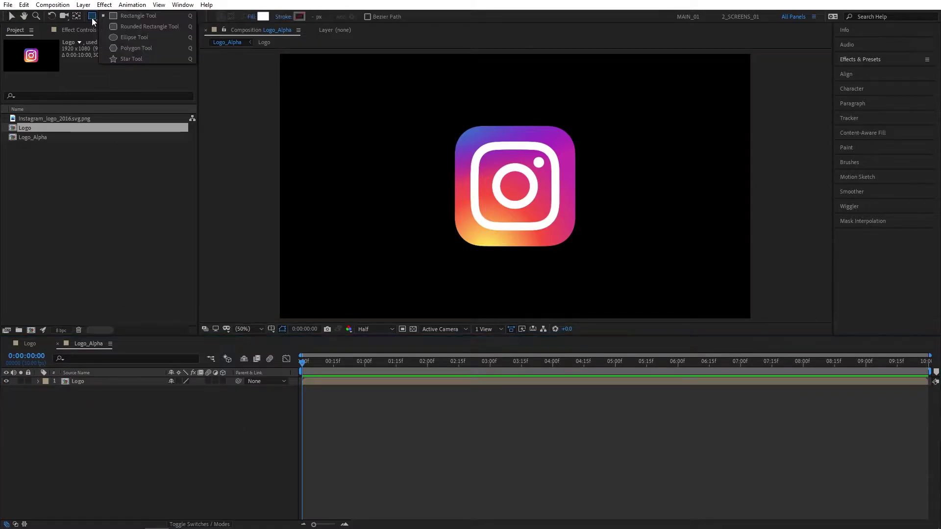
pyautogui.click(122, 37)
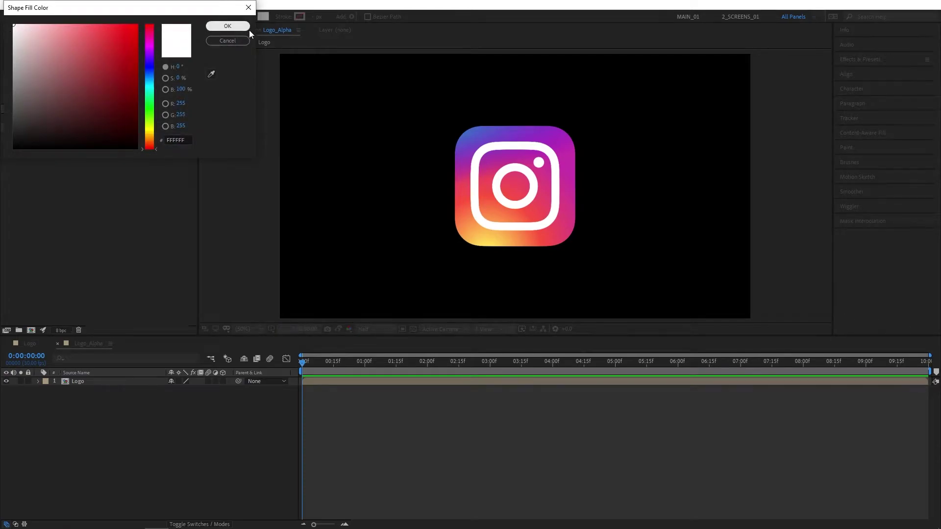
pyautogui.click(247, 28)
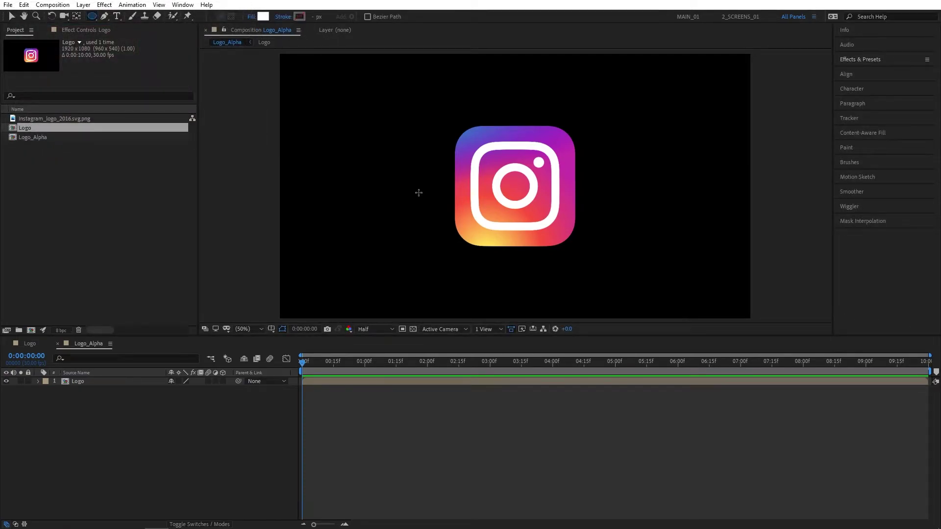
pyautogui.click(515, 187)
pyautogui.moveTo(516, 186); pyautogui.dragTo(614, 268)
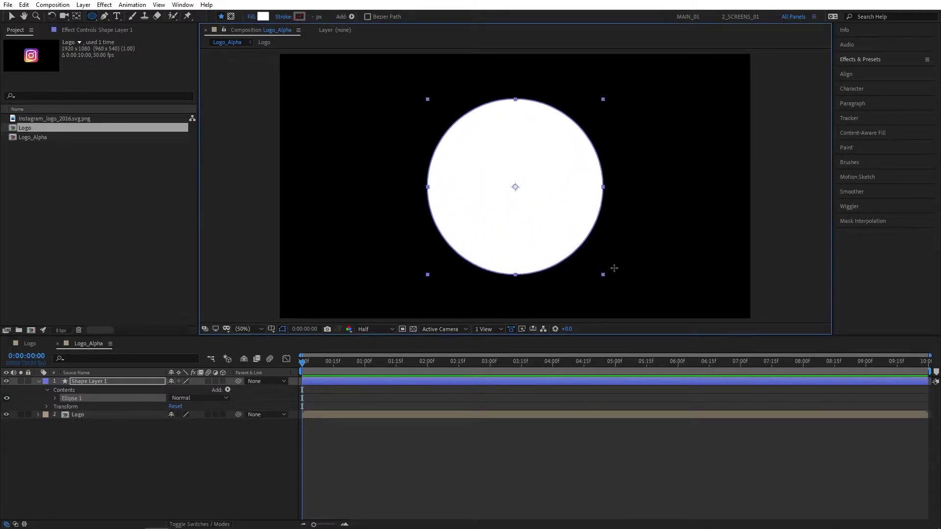
# Step: Apply Turbulent Displace to Shape Layer 1 with Size 80 and Complexity 10
pyautogui.click(853, 60)
pyautogui.write('turbu')
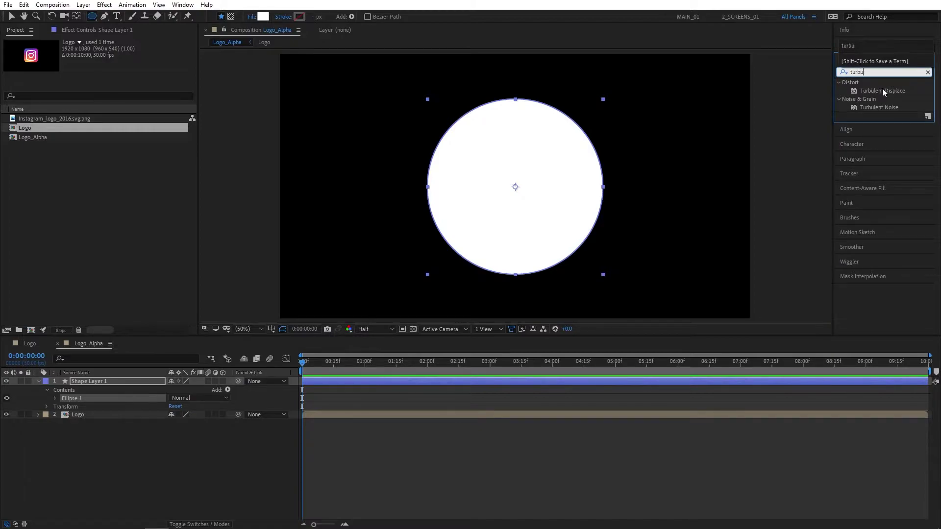
pyautogui.moveTo(884, 93); pyautogui.dragTo(98, 381)
pyautogui.click(114, 76)
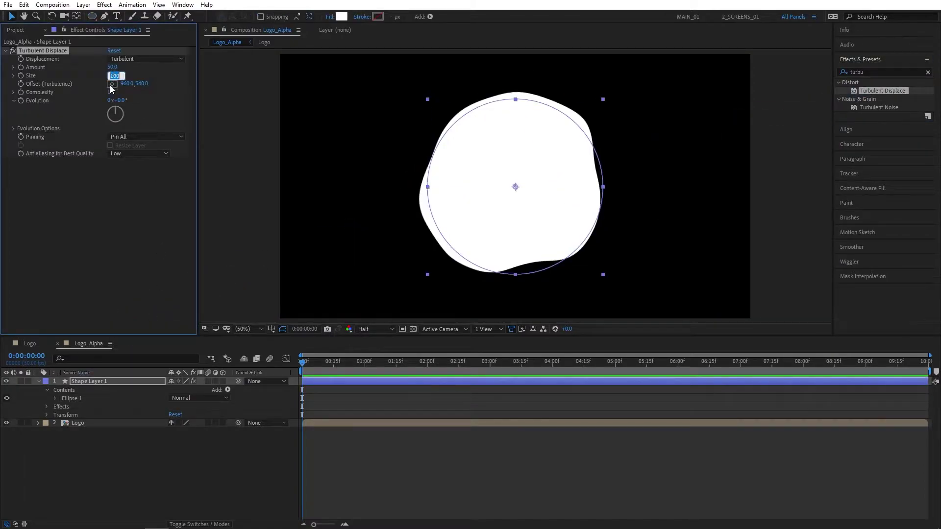
pyautogui.write('80')
pyautogui.press('Return')
pyautogui.click(112, 92)
pyautogui.write('10')
pyautogui.press('Return')
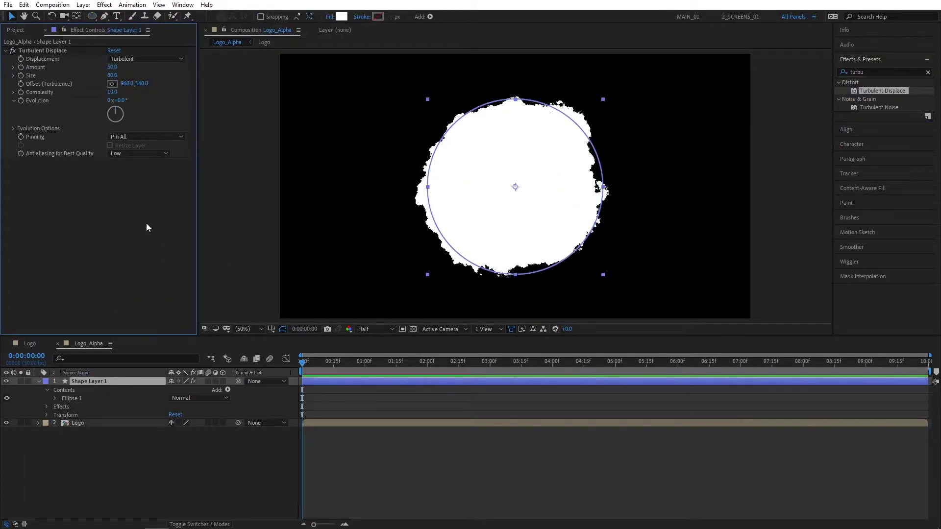
# Step: Set a Scale keyframe of 0% at 0:00 on the shape layer
pyautogui.press('s')
pyautogui.click(107, 381)
pyautogui.press('s')
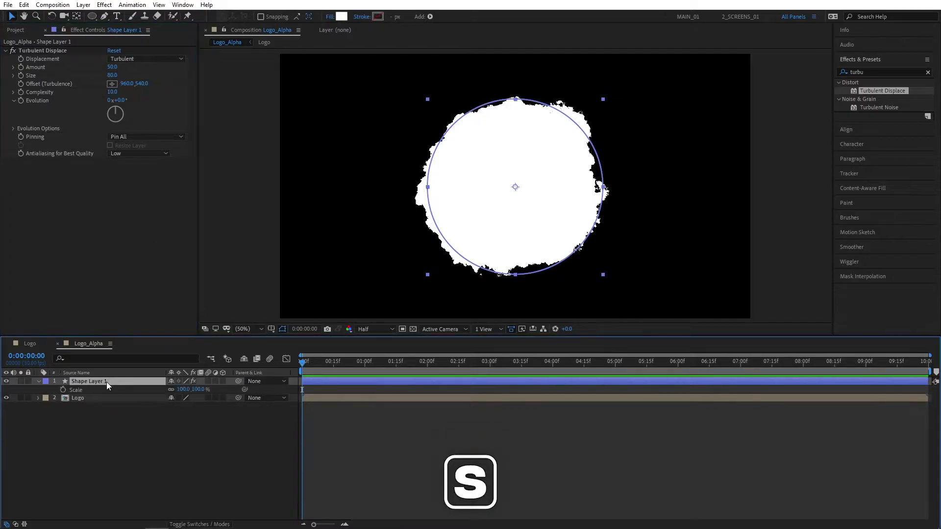
pyautogui.click(63, 391)
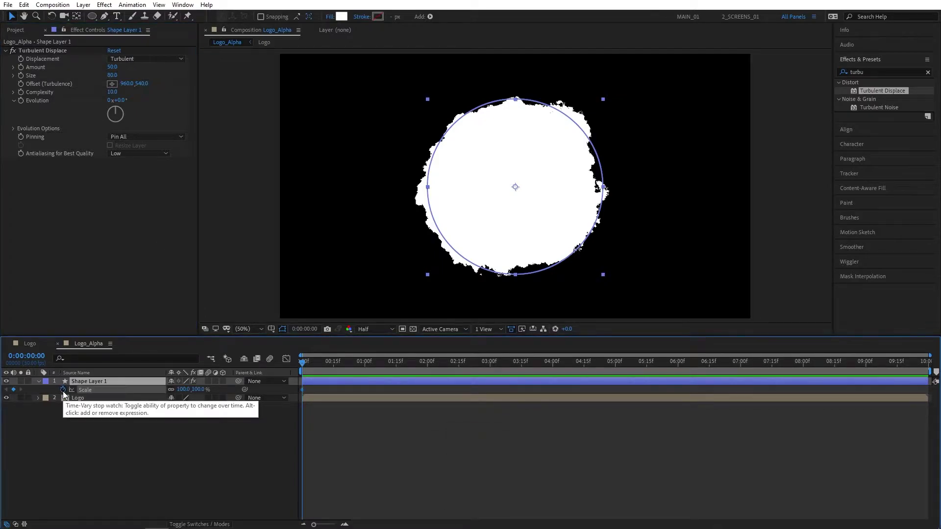
pyautogui.click(182, 389)
pyautogui.write('0')
pyautogui.press('Return')
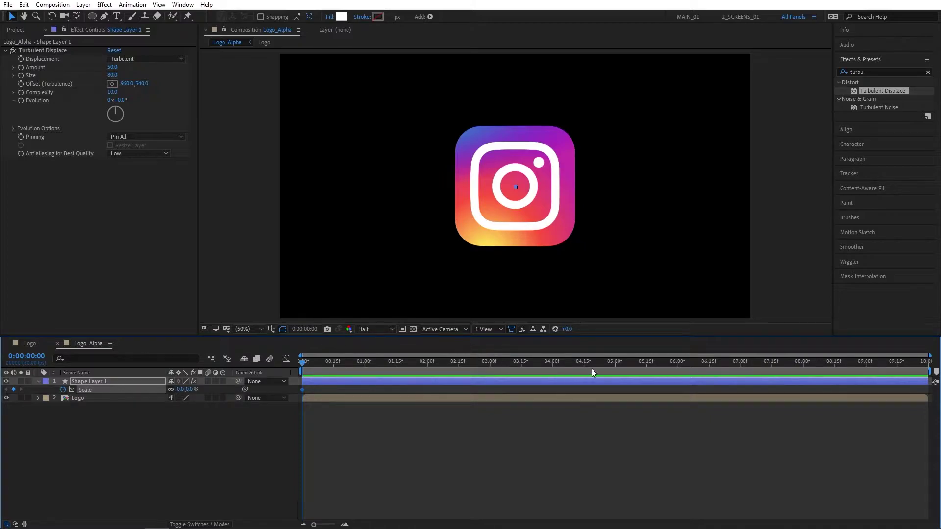
# Step: Set the shape layer's Scale to 100% at the 4:00 mark
pyautogui.click(553, 368)
pyautogui.click(182, 389)
pyautogui.write('70')
pyautogui.press('Return')
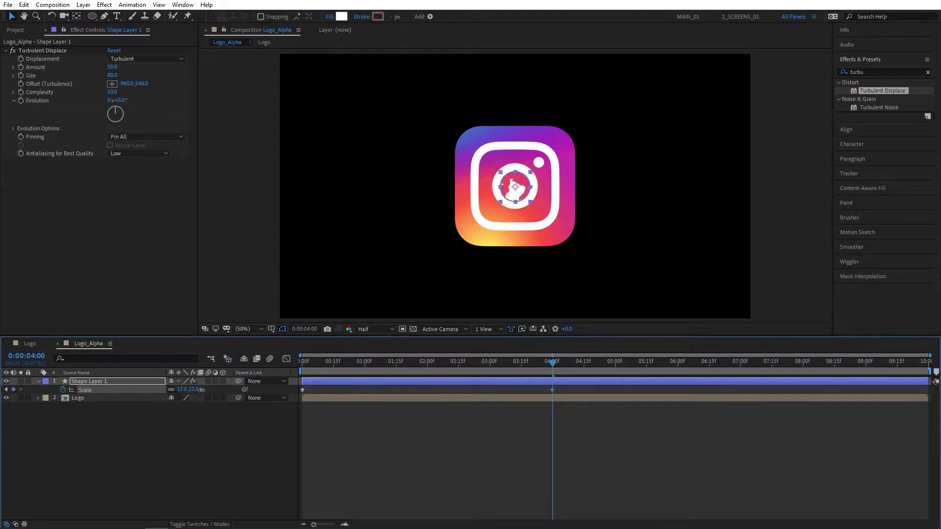
pyautogui.moveTo(226, 390); pyautogui.dragTo(236, 390)
pyautogui.click(194, 390)
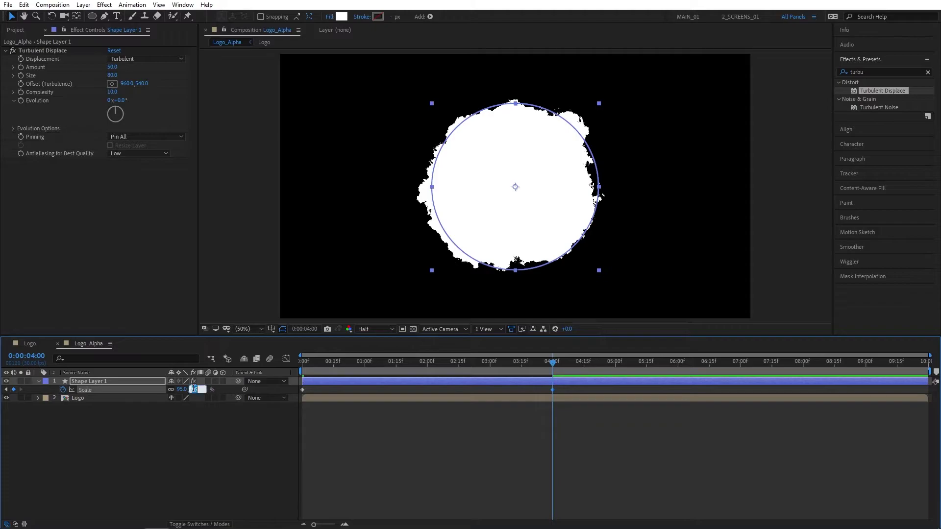
pyautogui.click(193, 417)
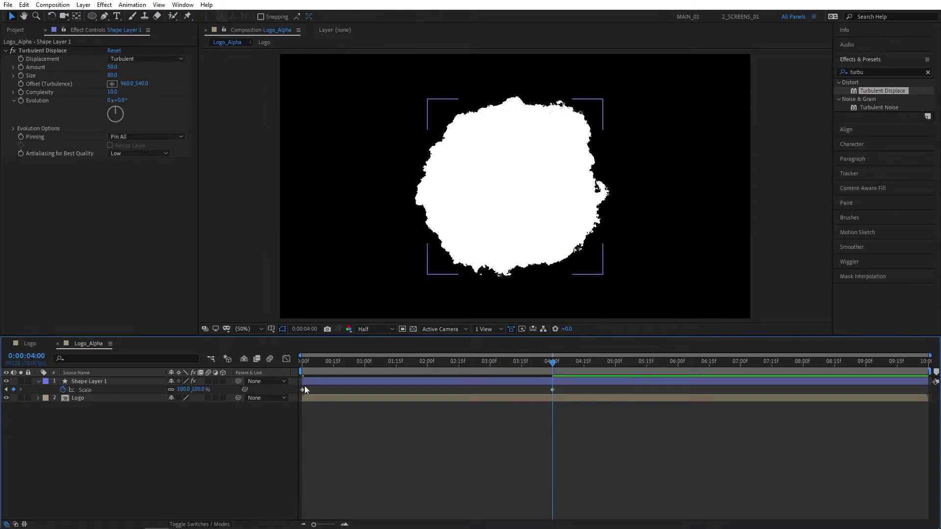
# Step: Set the Logo layer's Track Matte to Alpha Matte "Shape Layer 1"
pyautogui.click(214, 525)
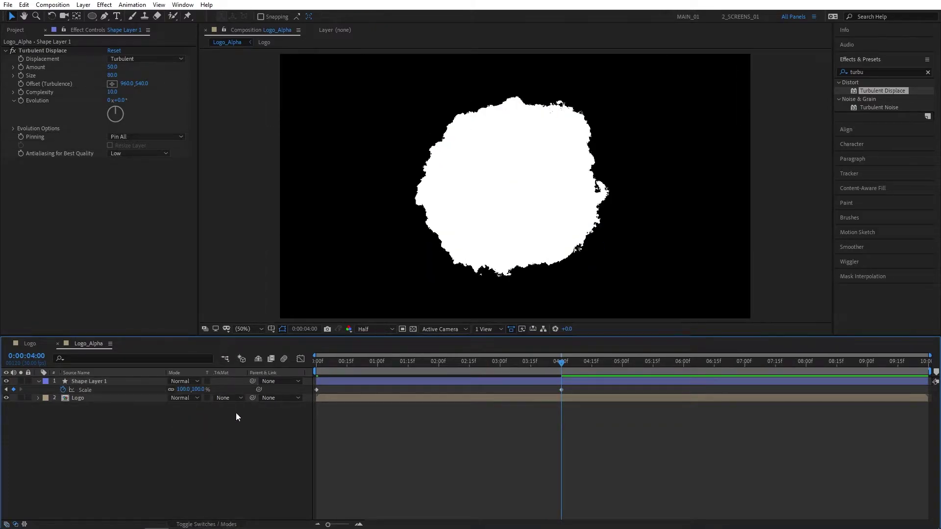
pyautogui.click(226, 398)
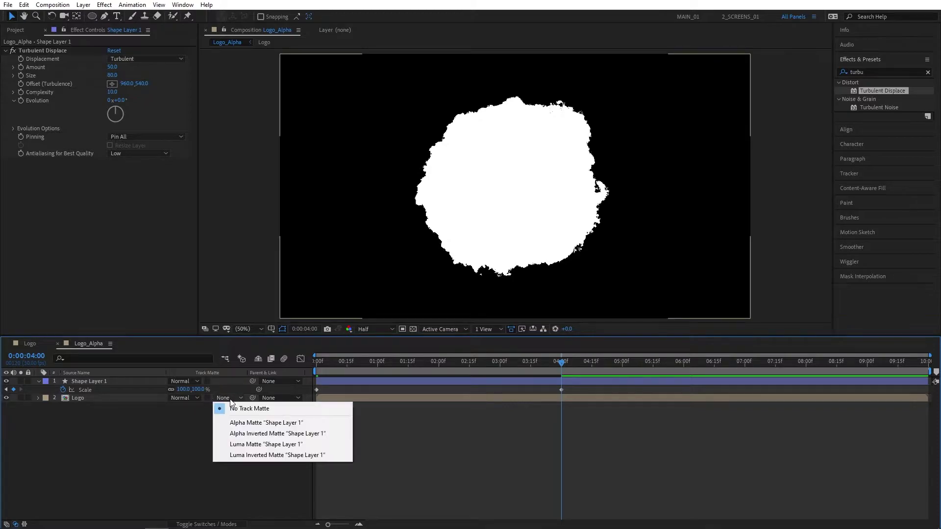
pyautogui.click(239, 423)
pyautogui.moveTo(338, 366); pyautogui.dragTo(466, 369)
# Step: Pre-compose Shape Layer 1 into a comp named Shape
pyautogui.rightClick(114, 383)
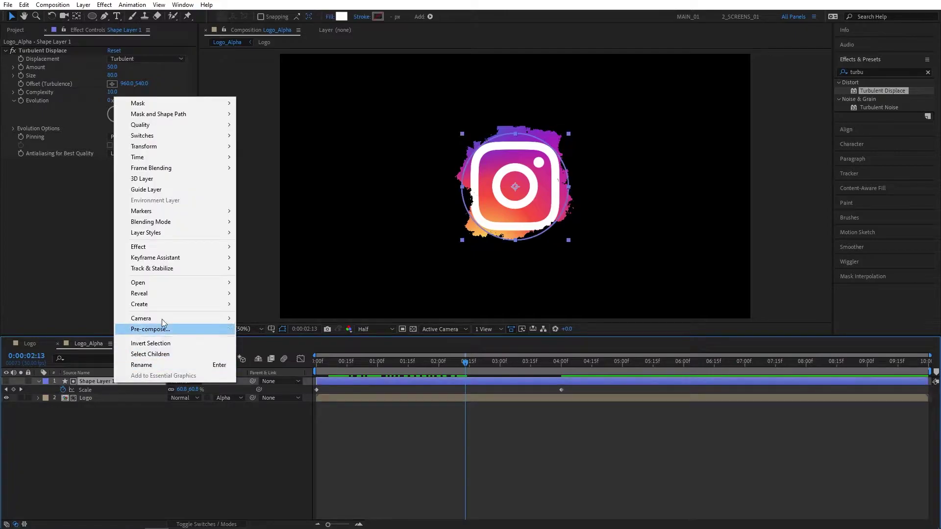
pyautogui.click(146, 328)
pyautogui.write('Shape')
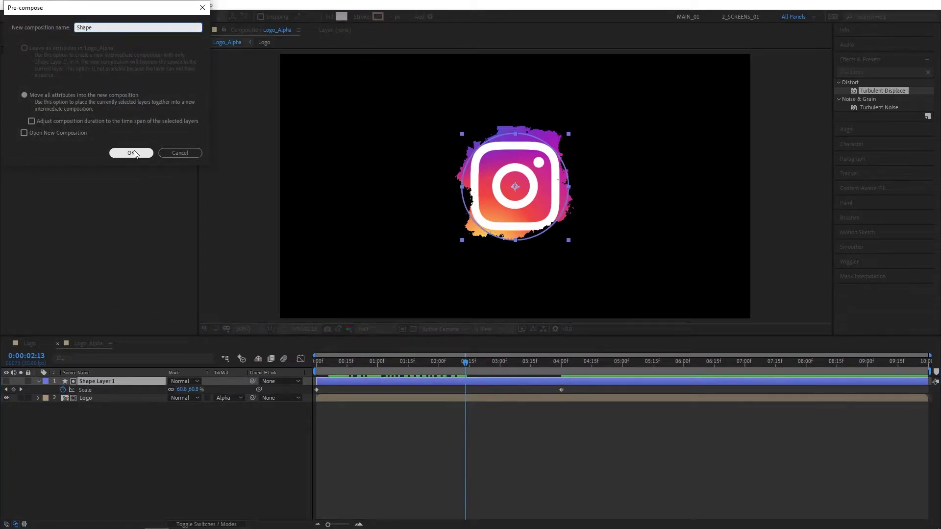
pyautogui.click(132, 153)
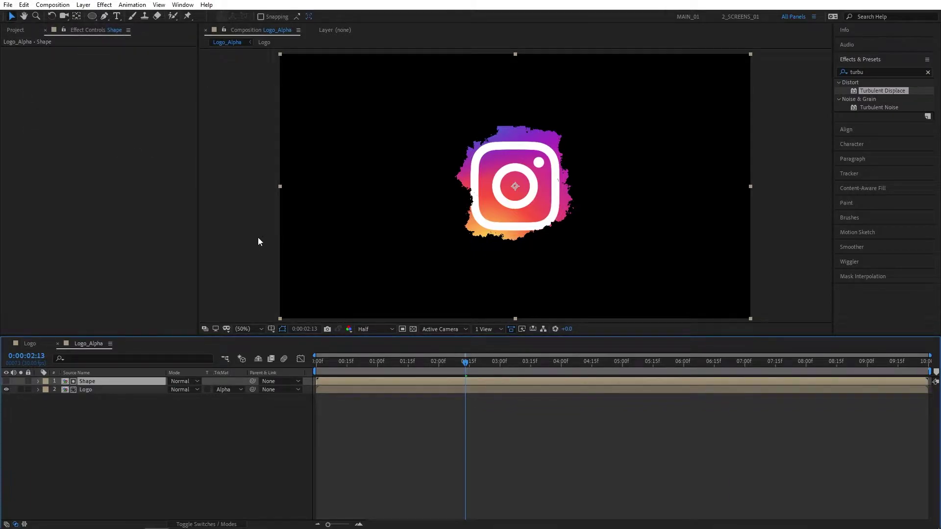
# Step: Create a Logo_Stripe comp and add Logo_Alpha to its timeline twice
pyautogui.click(17, 30)
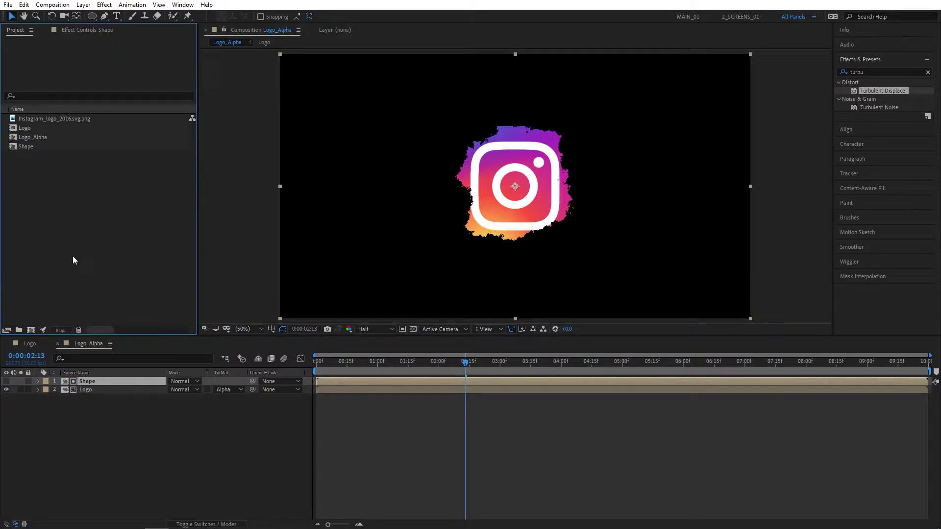
pyautogui.click(31, 331)
pyautogui.write('Logo_Stripe')
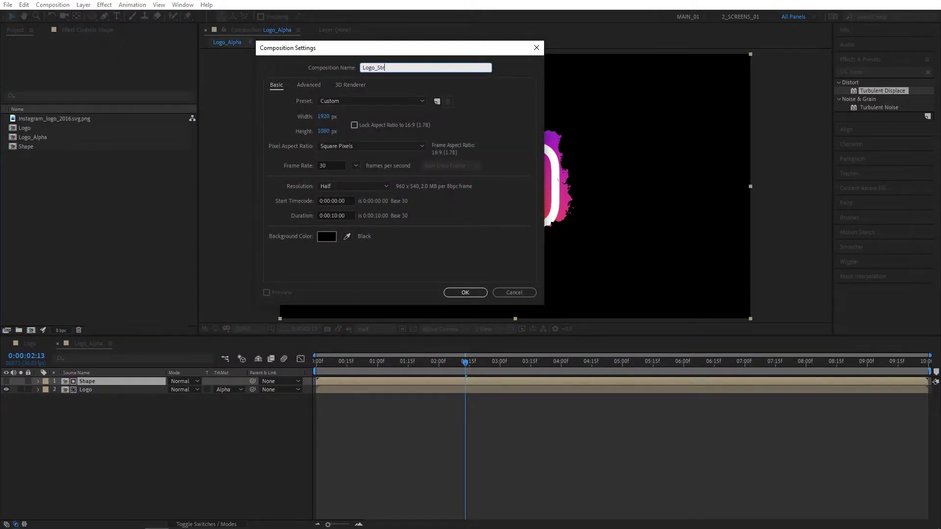
pyautogui.click(469, 294)
pyautogui.moveTo(49, 138); pyautogui.dragTo(114, 441)
pyautogui.moveTo(34, 138); pyautogui.dragTo(78, 466)
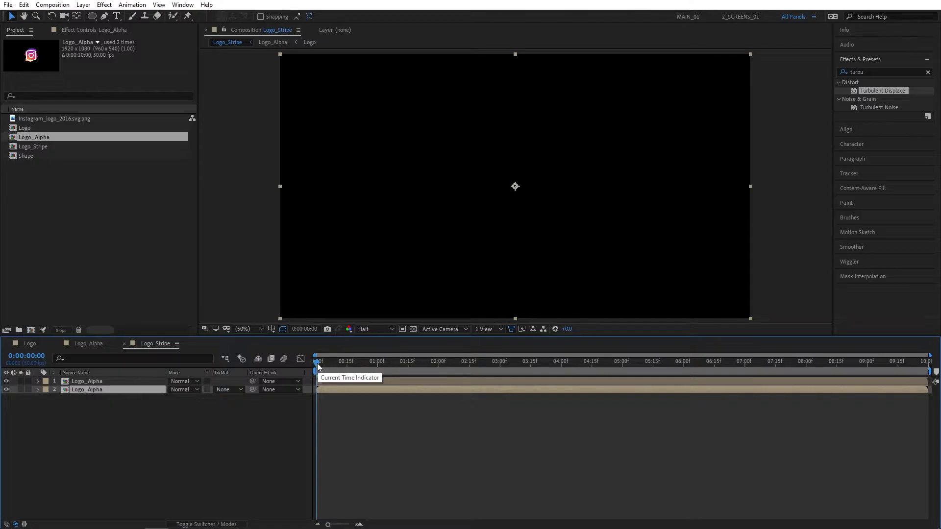
# Step: Offset the two Logo_Alpha layers slightly in time
pyautogui.press('space')
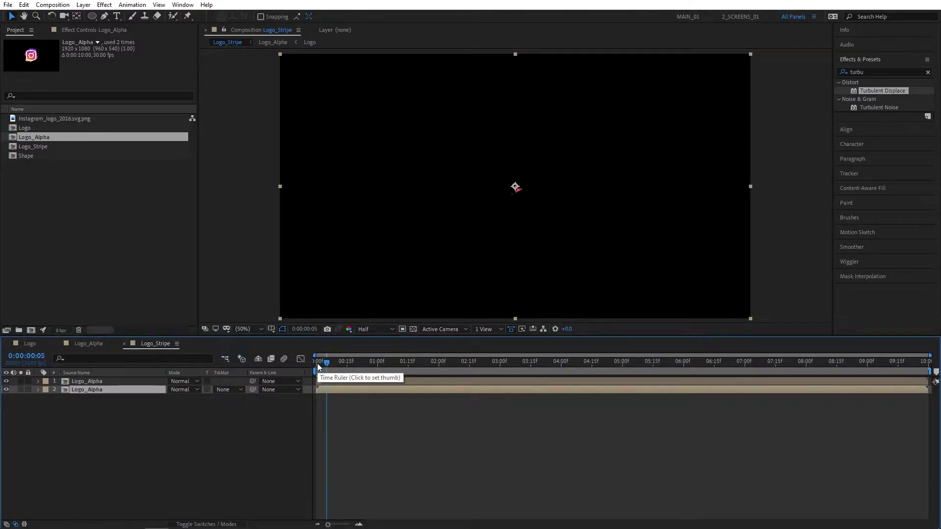
pyautogui.press('pagedown')
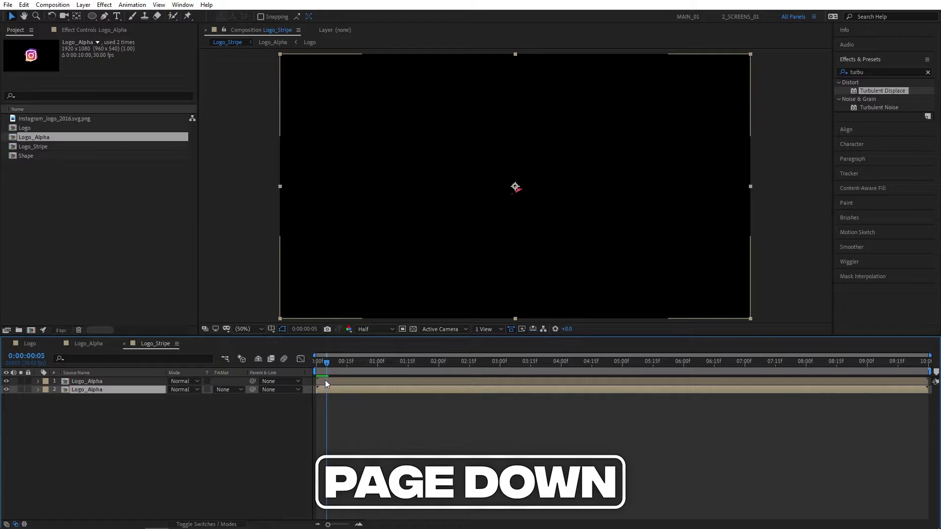
pyautogui.moveTo(325, 380); pyautogui.dragTo(328, 380)
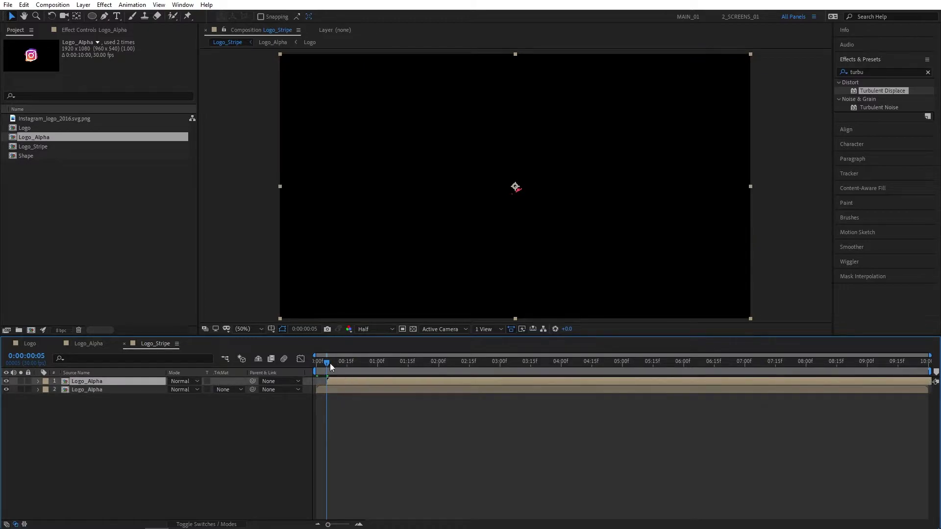
pyautogui.keyDown('shift'); pyautogui.click(148, 391); pyautogui.keyUp('shift')
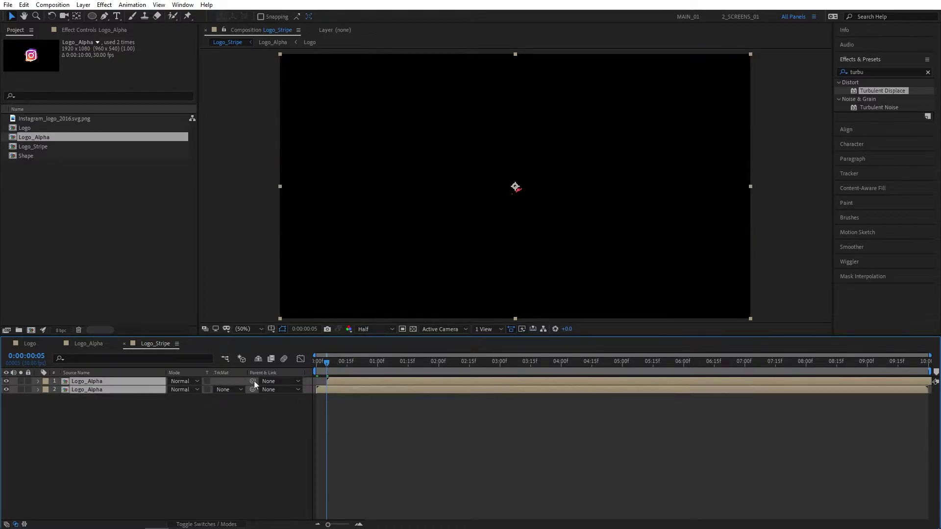
pyautogui.moveTo(334, 382); pyautogui.dragTo(422, 372)
# Step: Set layer 2's Track Matte to Alpha Inverted Matte "Logo_Alpha" and preview the outline
pyautogui.click(218, 407)
pyautogui.click(229, 390)
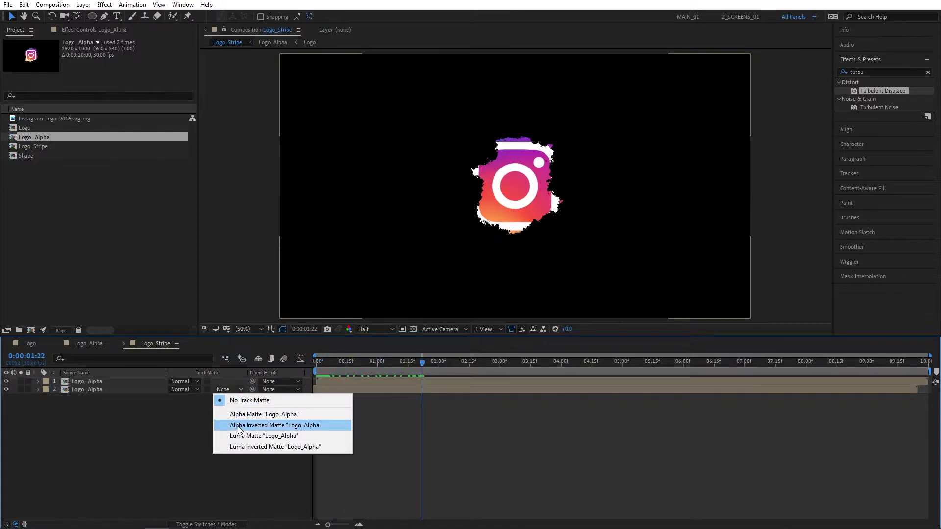
pyautogui.click(310, 432)
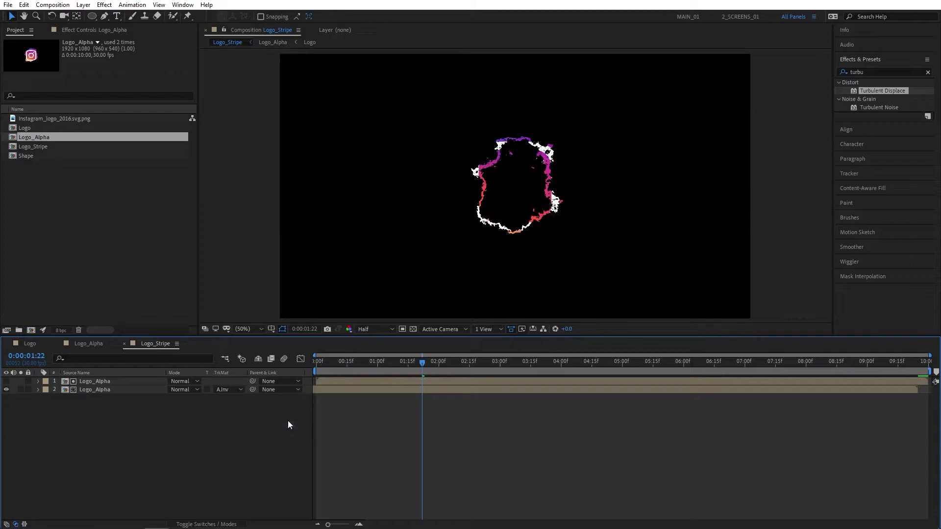
pyautogui.moveTo(422, 372); pyautogui.dragTo(537, 376)
pyautogui.press('space')
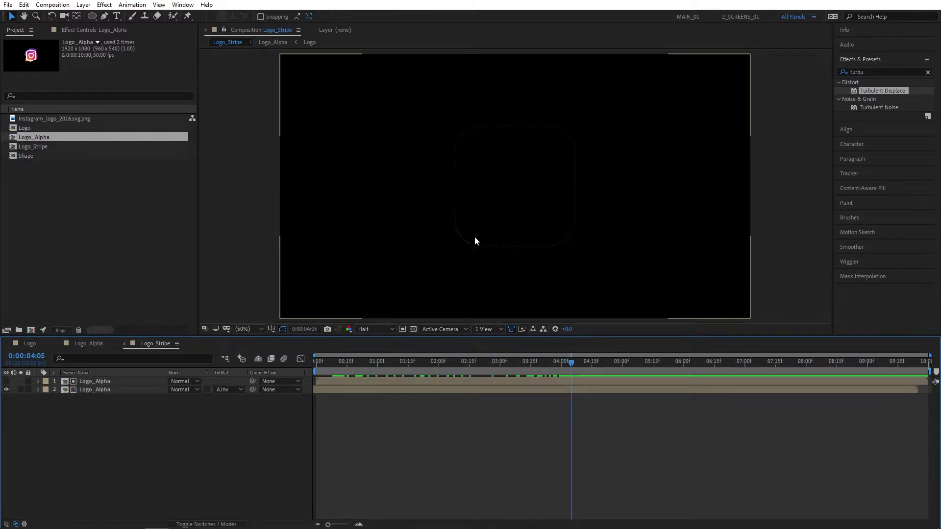
# Step: Apply Simple Choker to the top Logo_Alpha layer with Choke Matte -2.00
pyautogui.hotkey('ctrl', '5')
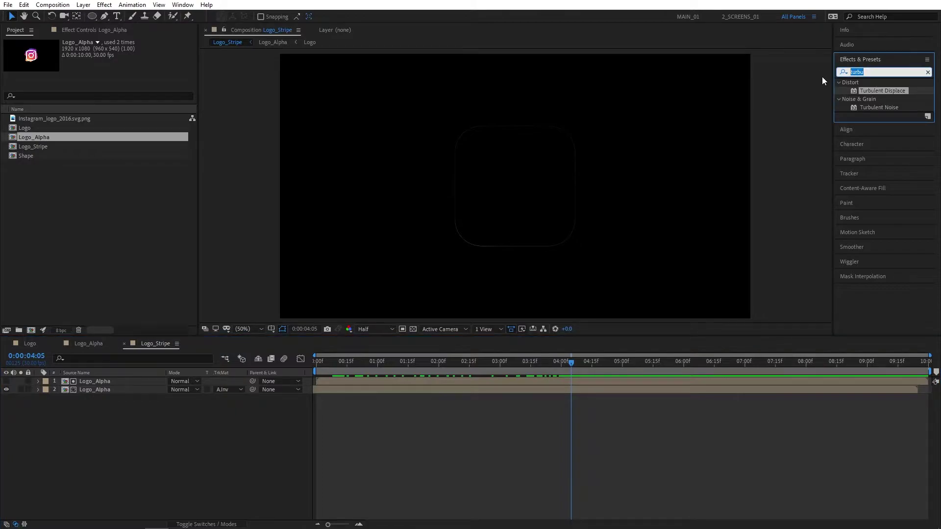
pyautogui.write('simple')
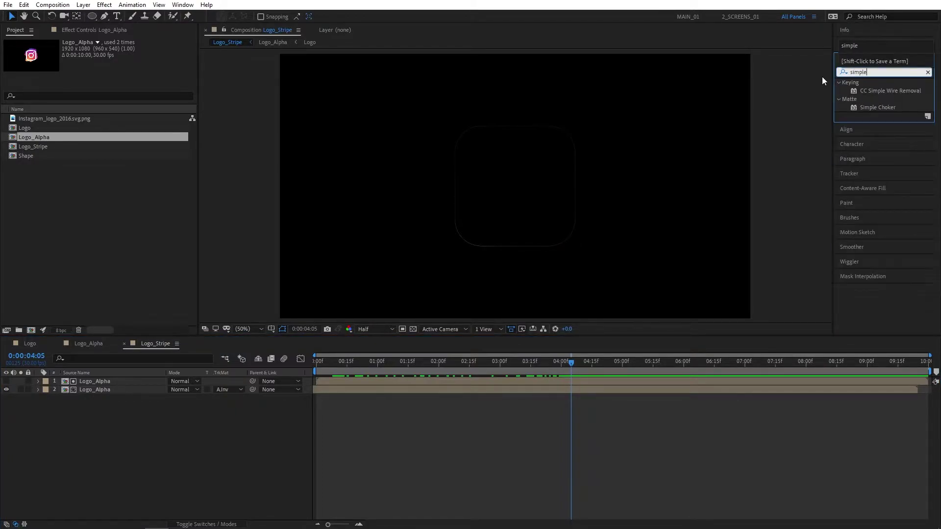
pyautogui.moveTo(875, 111); pyautogui.dragTo(108, 380)
pyautogui.click(111, 67)
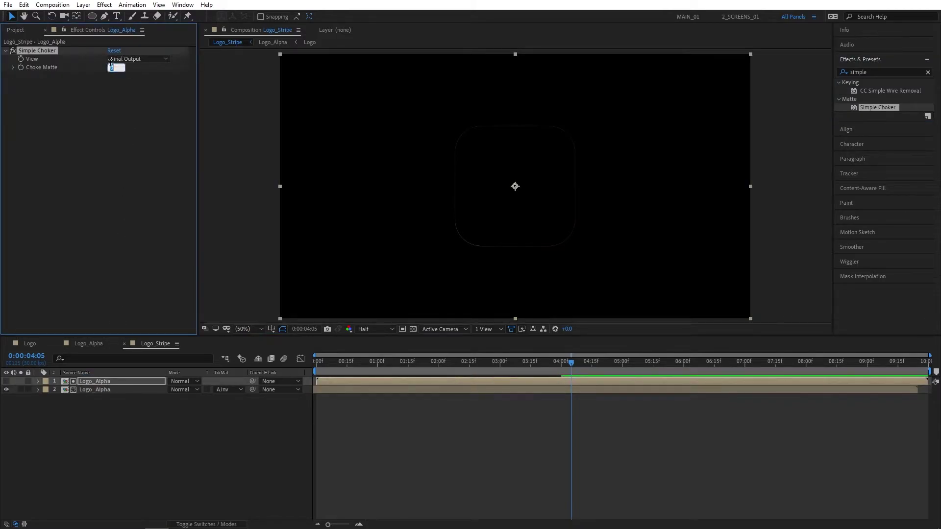
pyautogui.write('1')
pyautogui.press('Return')
pyautogui.moveTo(428, 352)
pyautogui.mouseDown()
pyautogui.moveTo(522, 369)
pyautogui.moveTo(425, 367)
pyautogui.mouseUp()
pyautogui.hotkey('ctrl', '0')
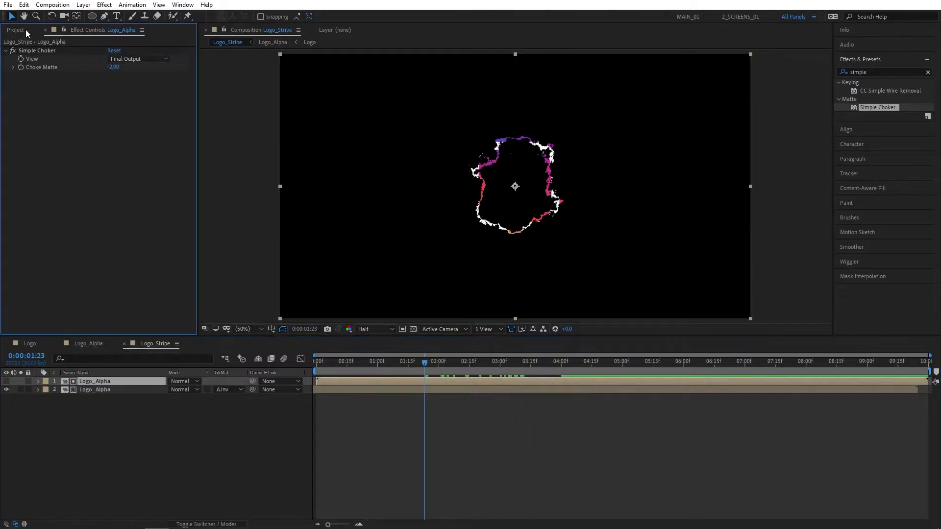
# Step: Create an Emitter comp containing Logo_Stripe with Shape layered above it
pyautogui.click(31, 331)
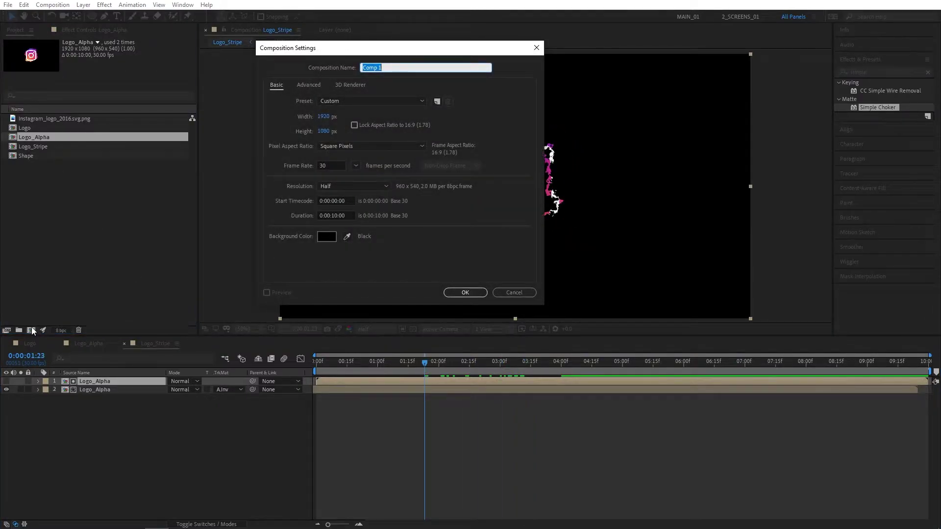
pyautogui.write('Emitter')
pyautogui.click(473, 293)
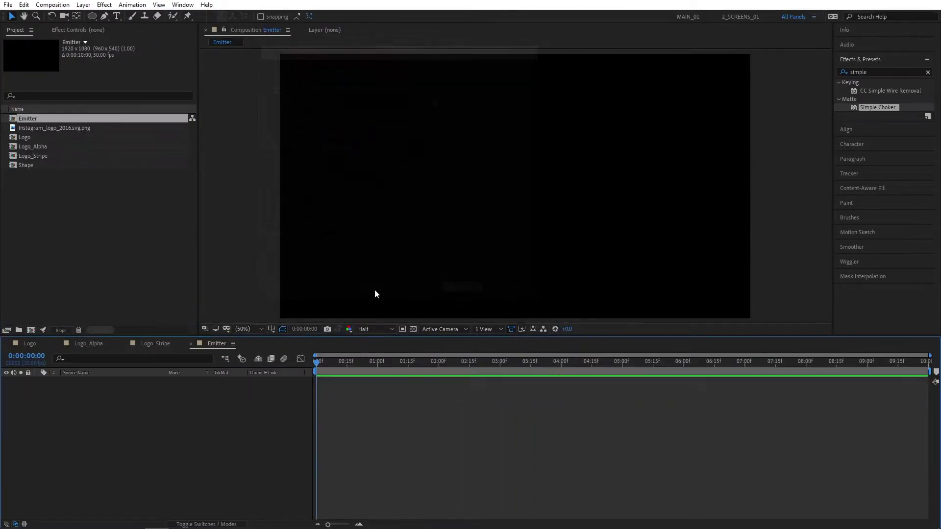
pyautogui.click(99, 214)
pyautogui.moveTo(37, 154); pyautogui.dragTo(112, 405)
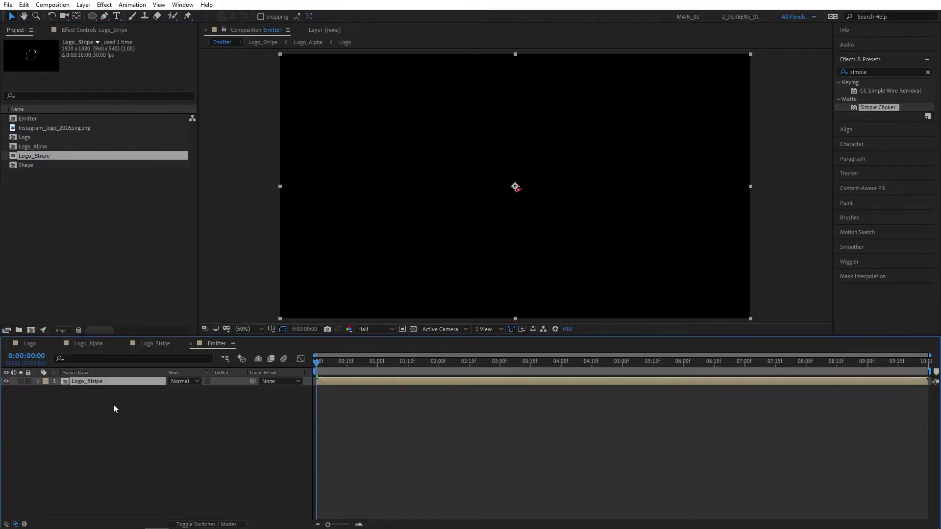
pyautogui.moveTo(28, 167); pyautogui.dragTo(103, 383)
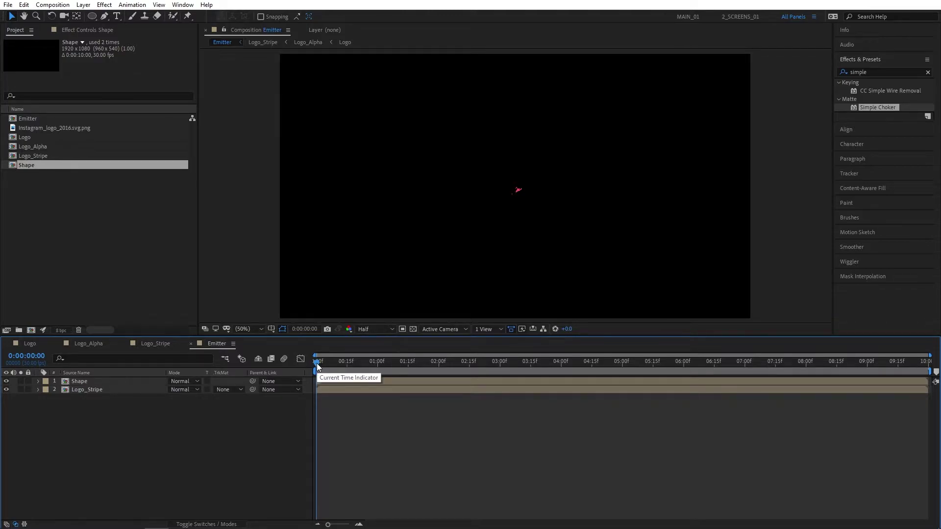
# Step: Start the Shape layer at frame 10 and give Logo_Stripe an Alpha Inverted Matte from Shape
pyautogui.hotkey('shift', 'pagedown')
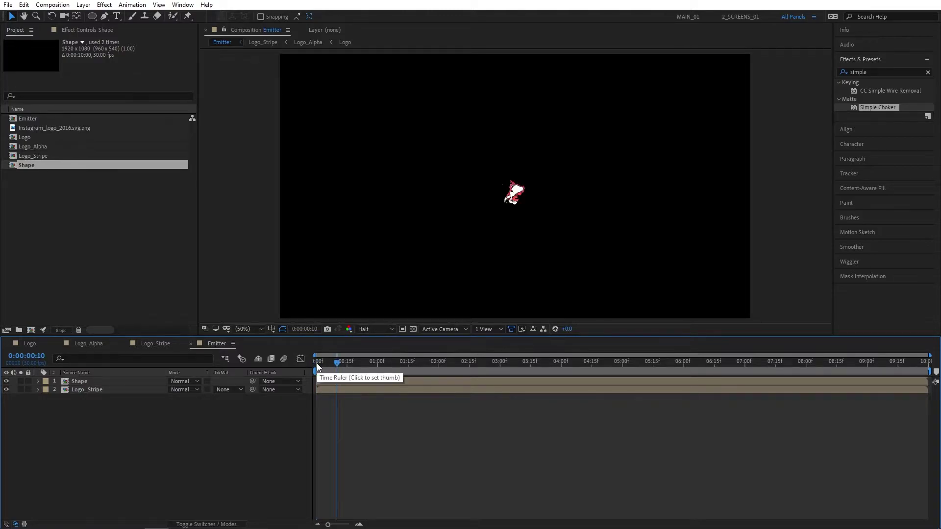
pyautogui.click(325, 381)
pyautogui.moveTo(325, 381); pyautogui.dragTo(342, 380)
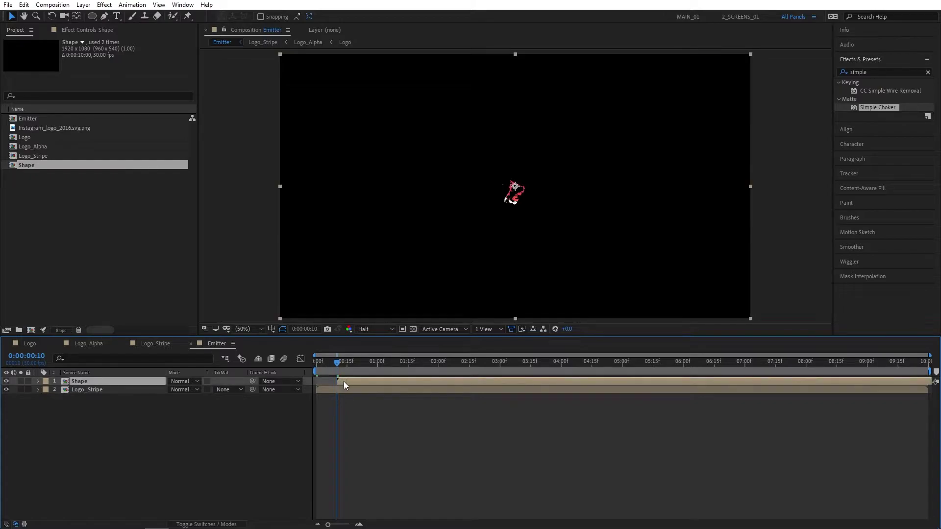
pyautogui.click(177, 418)
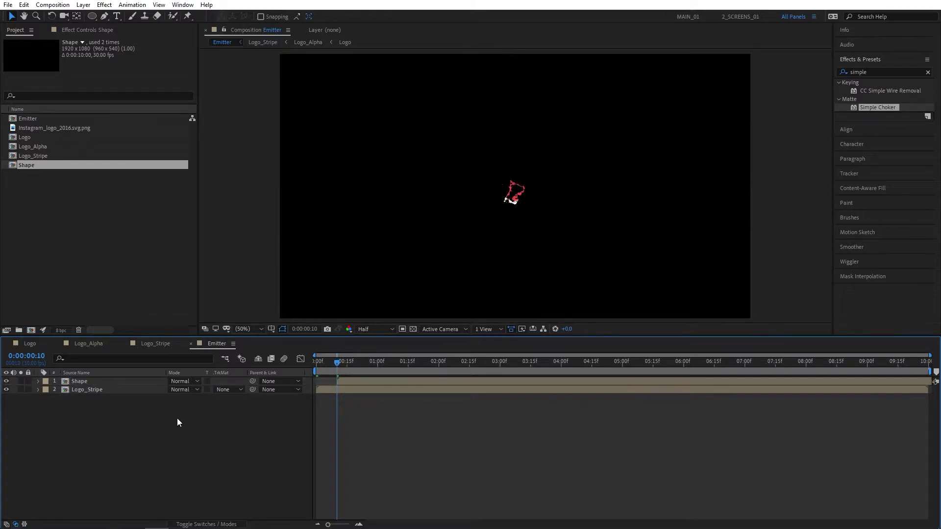
pyautogui.click(229, 390)
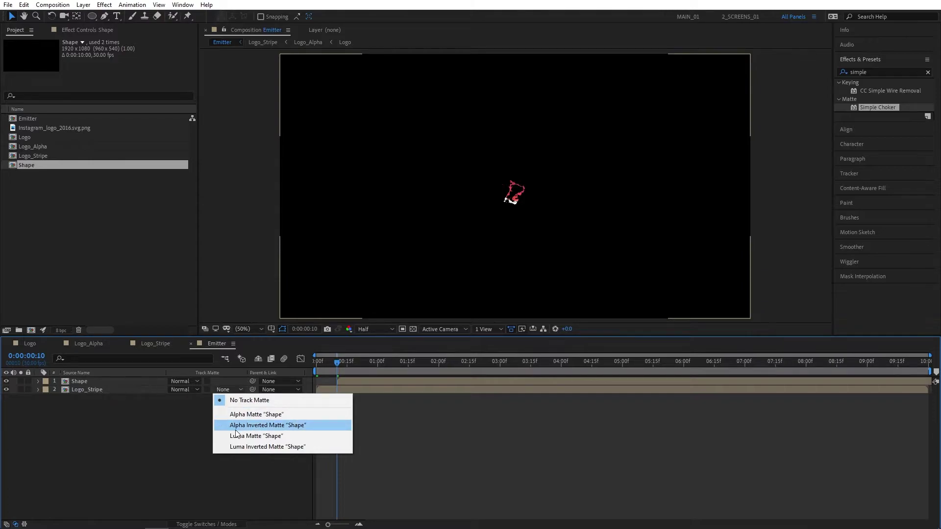
pyautogui.click(265, 425)
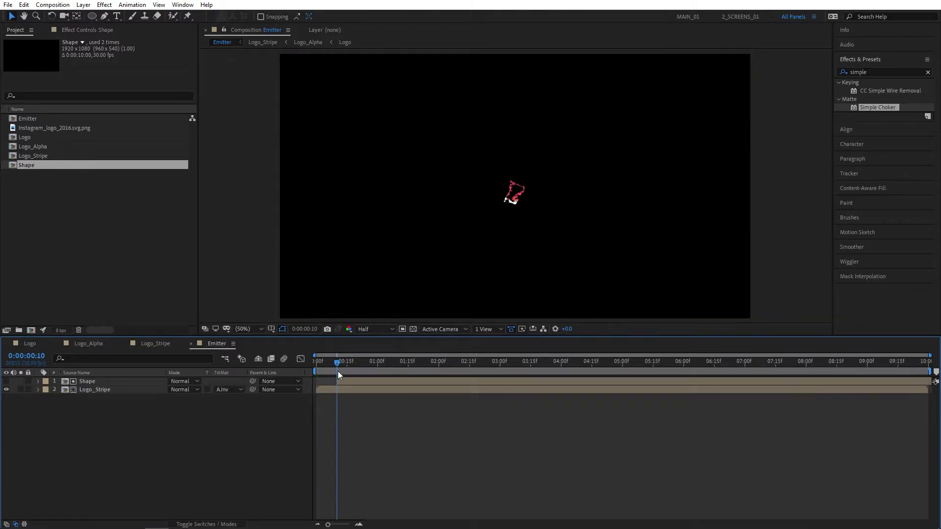
pyautogui.moveTo(338, 363); pyautogui.dragTo(318, 368)
# Step: Create a Particles comp and add the Emitter comp to it
pyautogui.click(106, 260)
pyautogui.click(33, 332)
pyautogui.write('Pa')
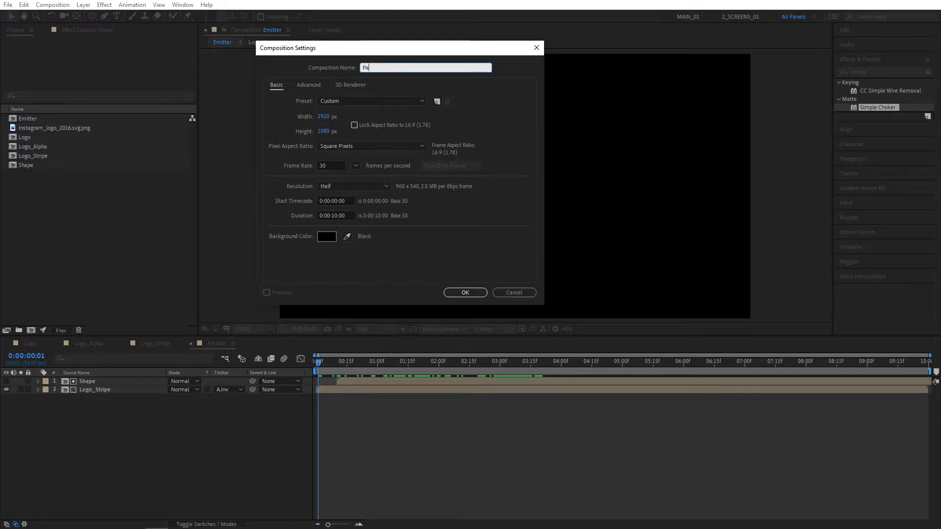
pyautogui.write('rticles')
pyautogui.press('Return')
pyautogui.click(59, 258)
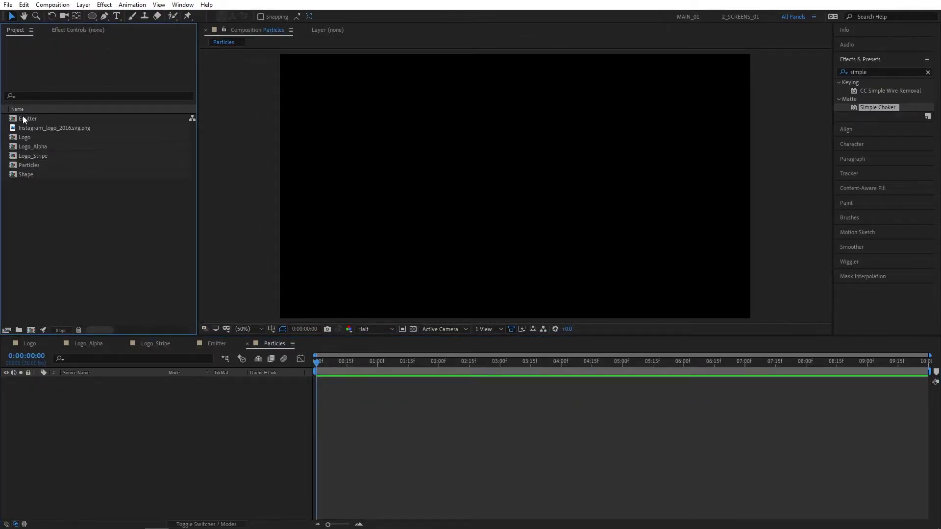
pyautogui.moveTo(22, 115); pyautogui.dragTo(75, 398)
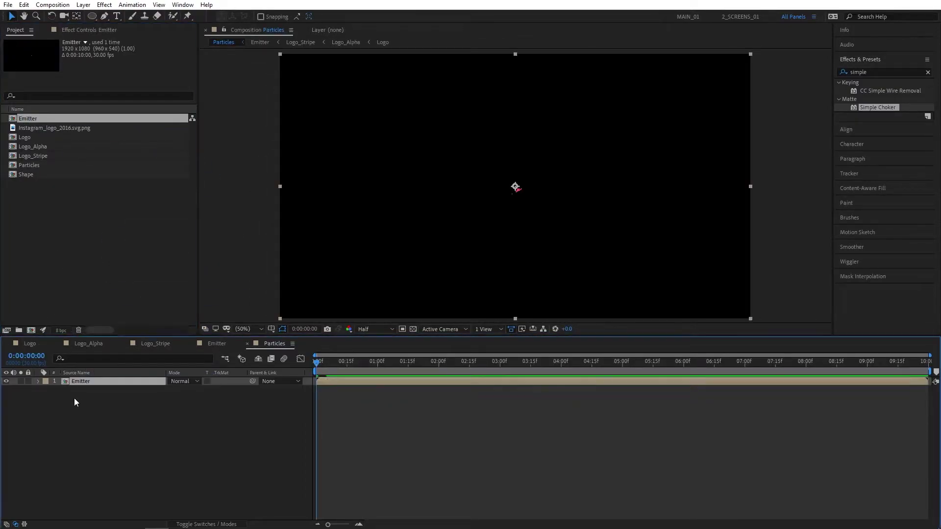
# Step: Make the Emitter layer 3D and hide it
pyautogui.click(227, 525)
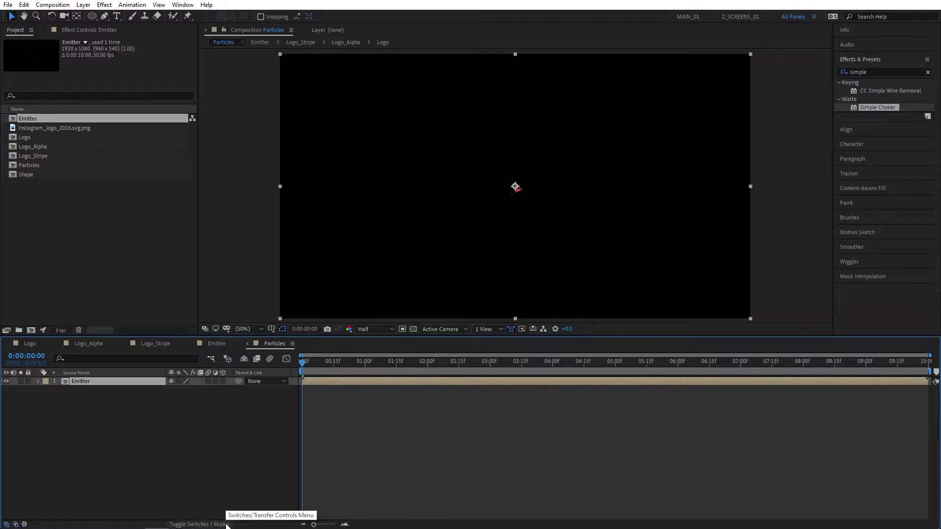
pyautogui.click(222, 382)
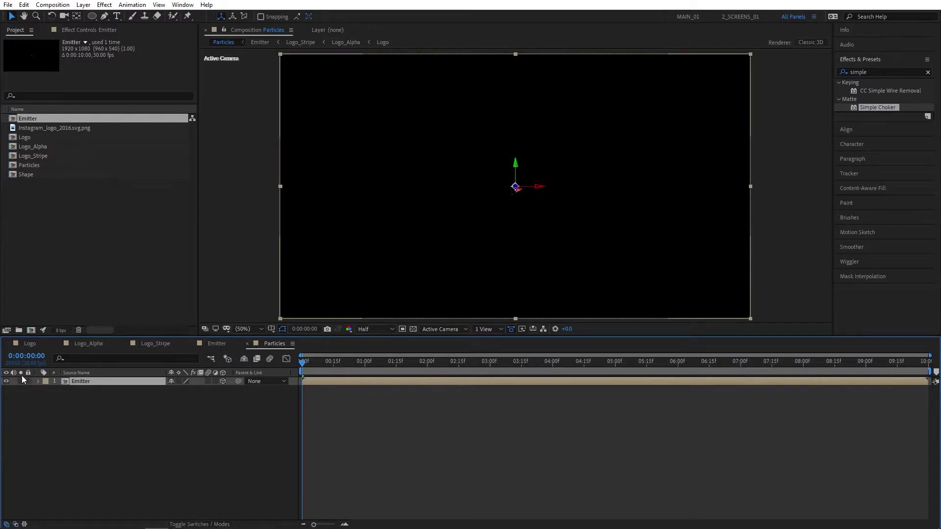
pyautogui.click(7, 382)
# Step: Add a solid named Particles and apply Trapcode Particular to it
pyautogui.rightClick(88, 420)
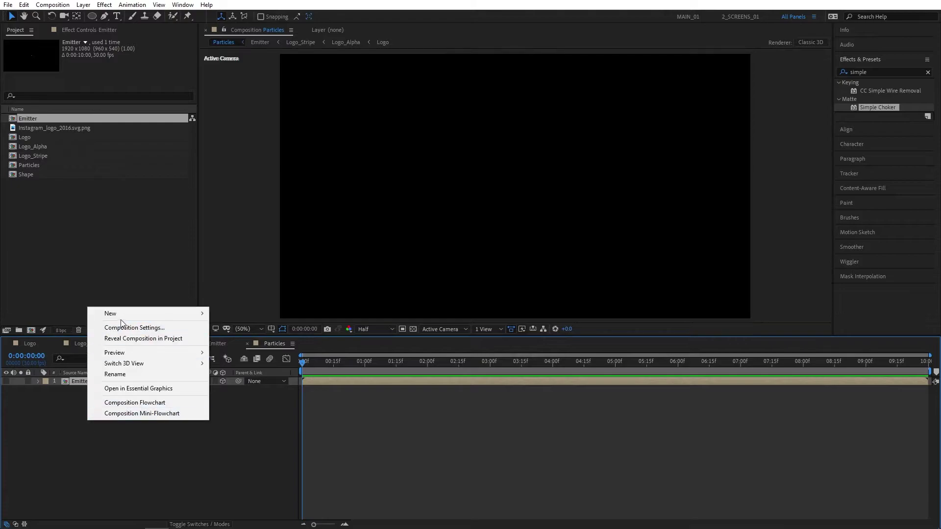
pyautogui.moveTo(122, 314)
pyautogui.click(232, 338)
pyautogui.write('Partic')
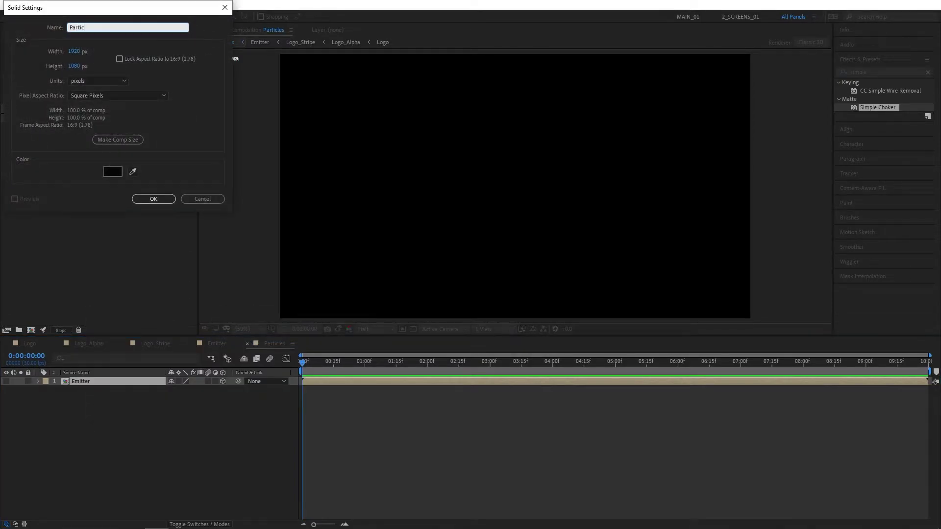
pyautogui.write('les')
pyautogui.press('Return')
pyautogui.click(873, 72)
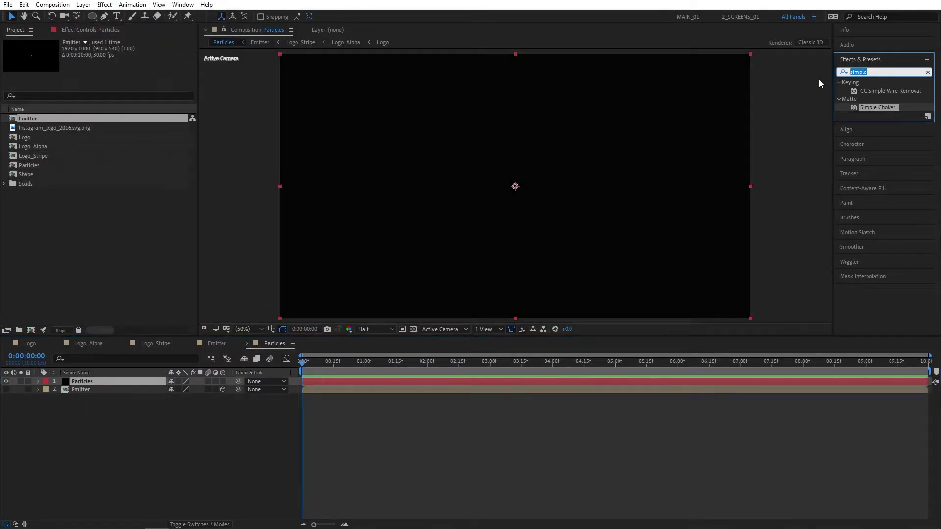
pyautogui.write('particu')
pyautogui.moveTo(876, 90); pyautogui.dragTo(103, 381)
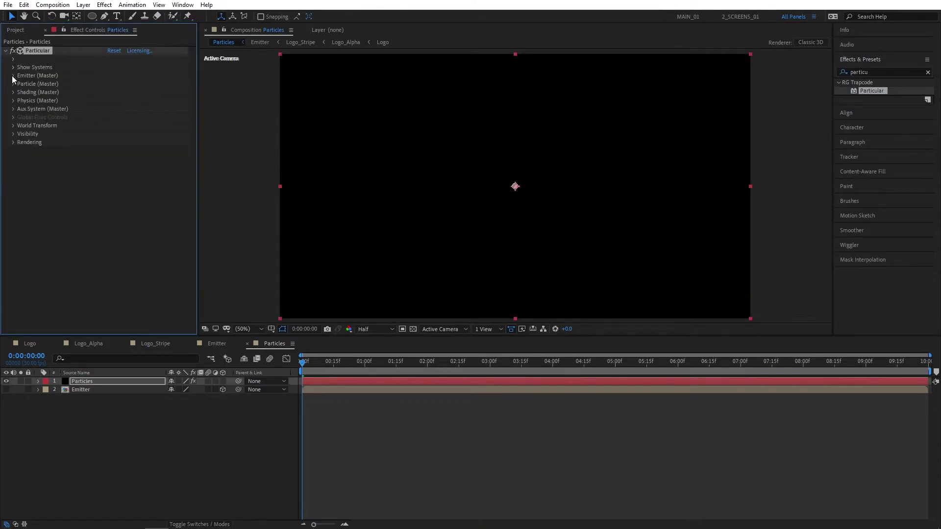
# Step: Set Particular's emitter to 500000 particles/sec, Layer type, and Velocity 0
pyautogui.click(13, 76)
pyautogui.click(115, 92)
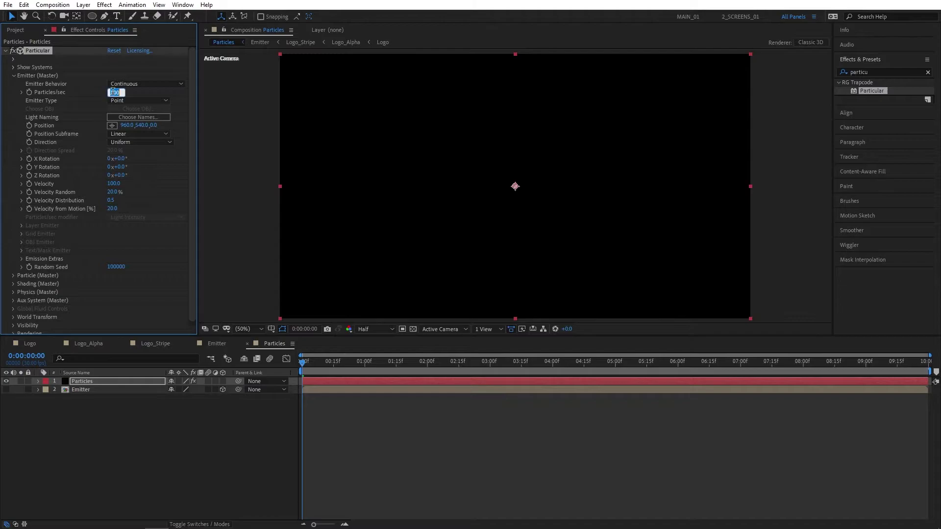
pyautogui.write('500000')
pyautogui.press('Return')
pyautogui.click(123, 101)
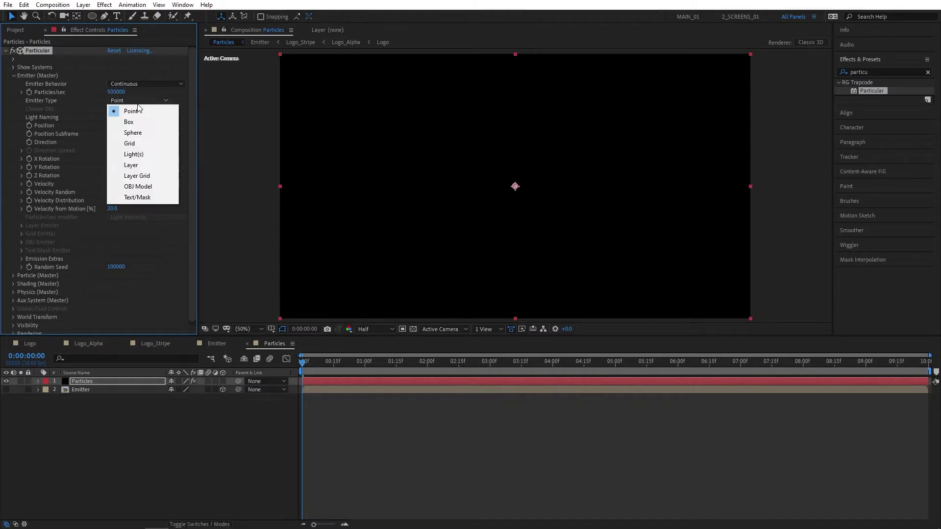
pyautogui.click(133, 164)
pyautogui.click(113, 183)
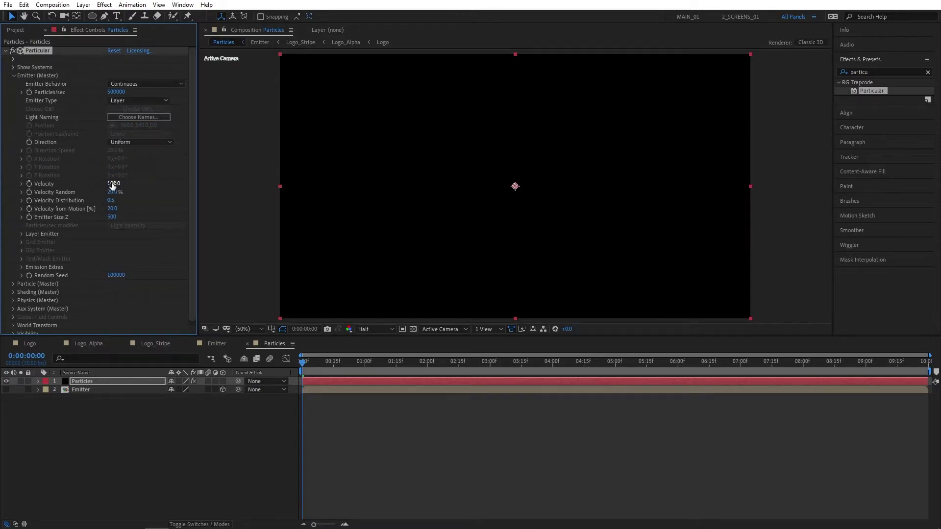
pyautogui.write('0')
pyautogui.press('Return')
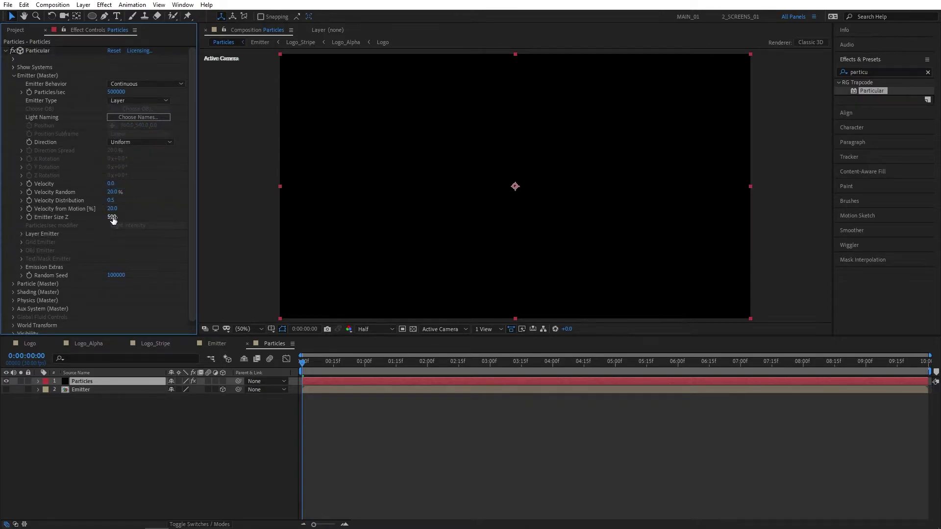
# Step: Set Emitter Size Z to 50 and choose the Emitter layer as the Layer Emitter
pyautogui.click(112, 217)
pyautogui.write('5')
pyautogui.click(22, 234)
pyautogui.click(132, 243)
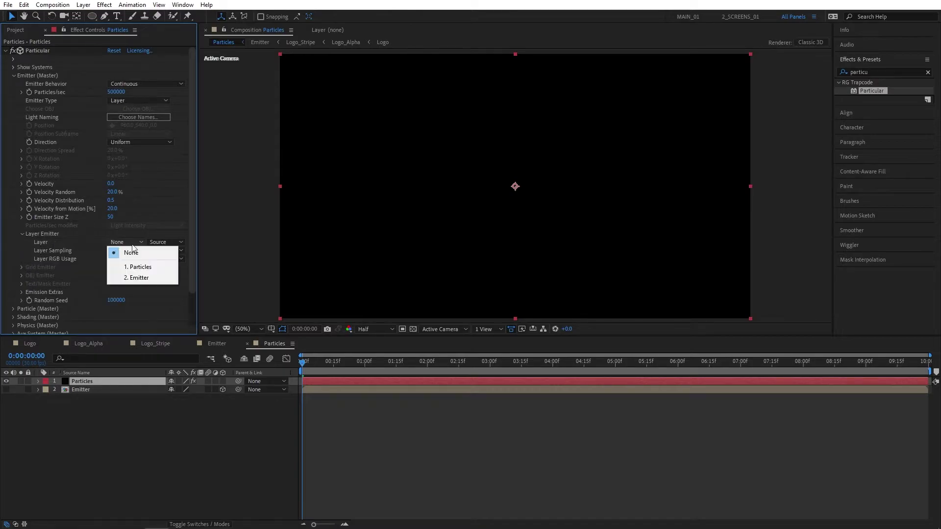
pyautogui.click(136, 278)
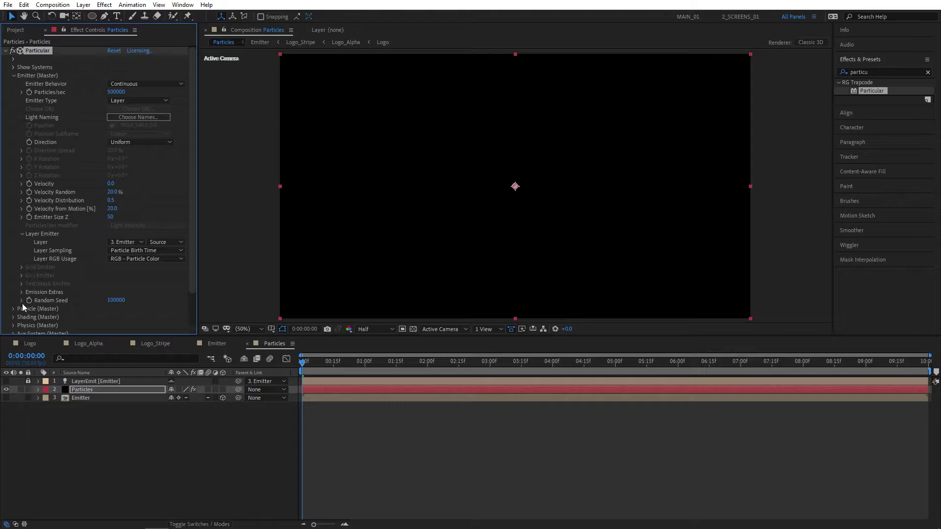
pyautogui.click(14, 75)
# Step: Set particle Life to 2 seconds, Sphere Feather to 0 and Size Random to 100%, then scrub to preview
pyautogui.click(13, 85)
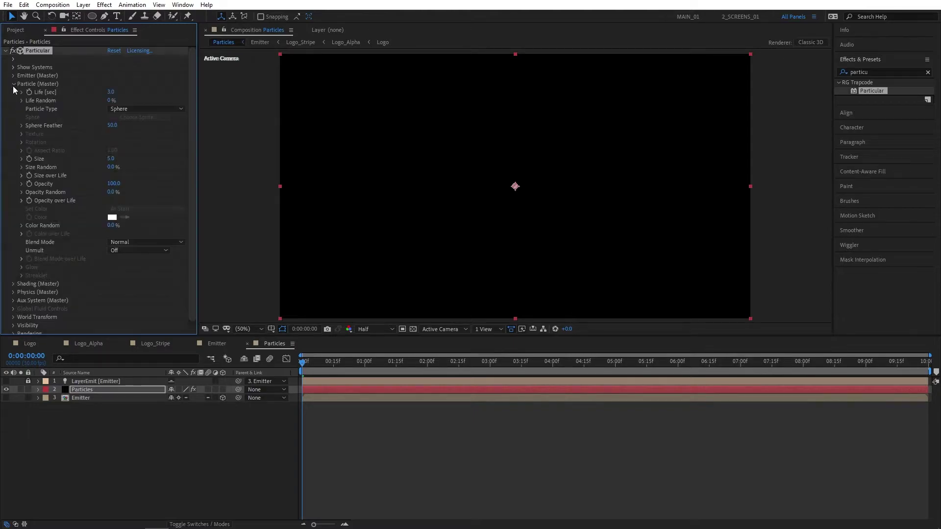
pyautogui.click(109, 92)
pyautogui.click(145, 94)
pyautogui.moveTo(113, 125); pyautogui.dragTo(25, 126)
pyautogui.moveTo(161, 166); pyautogui.dragTo(253, 173)
pyautogui.moveTo(354, 355); pyautogui.dragTo(468, 370)
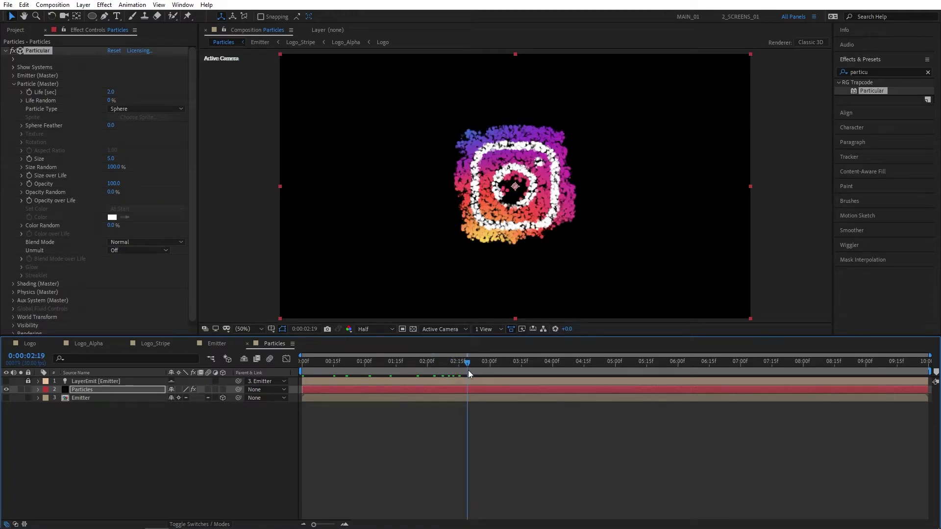
pyautogui.click(14, 85)
pyautogui.click(14, 93)
# Step: Turn Shadowlet for Main and Shadowlet for Aux on
pyautogui.click(117, 175)
pyautogui.click(128, 197)
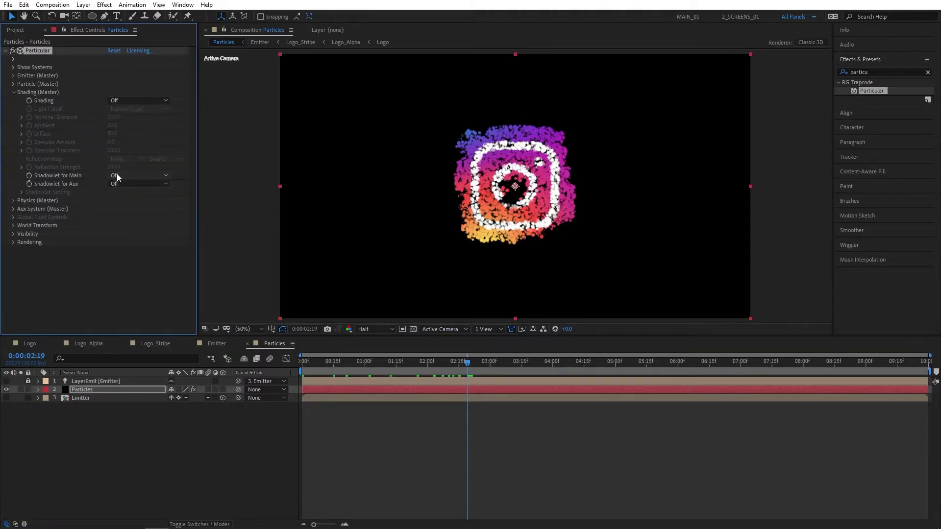
pyautogui.click(120, 184)
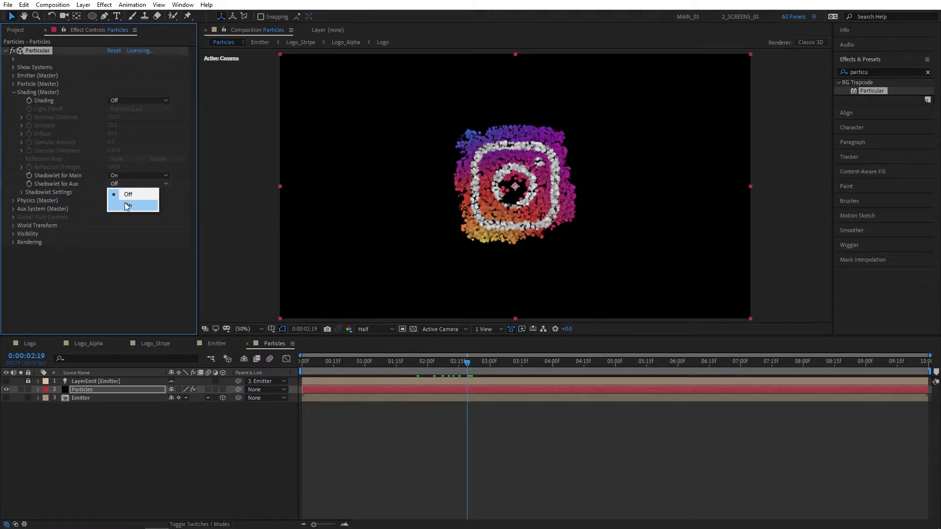
pyautogui.click(125, 205)
pyautogui.click(15, 93)
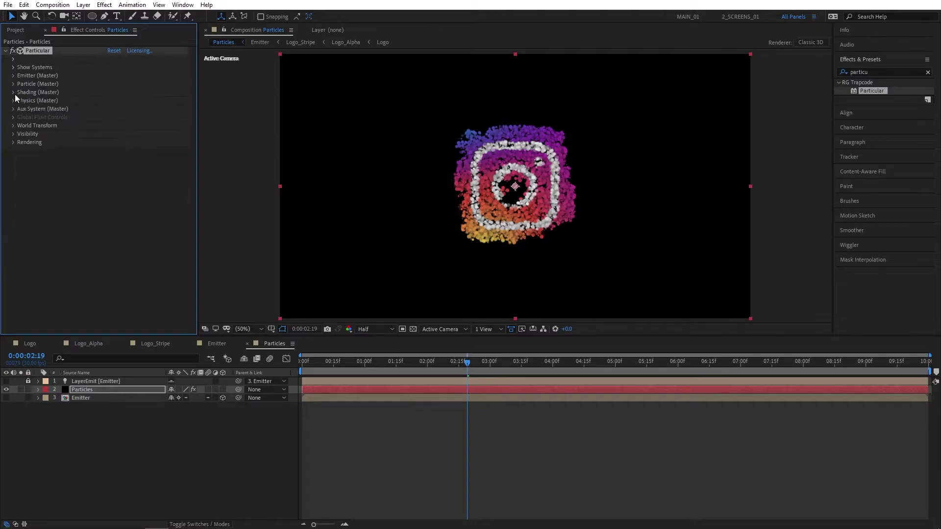
# Step: Set the Air turbulence field Affect Position to 50
pyautogui.click(13, 101)
pyautogui.click(22, 134)
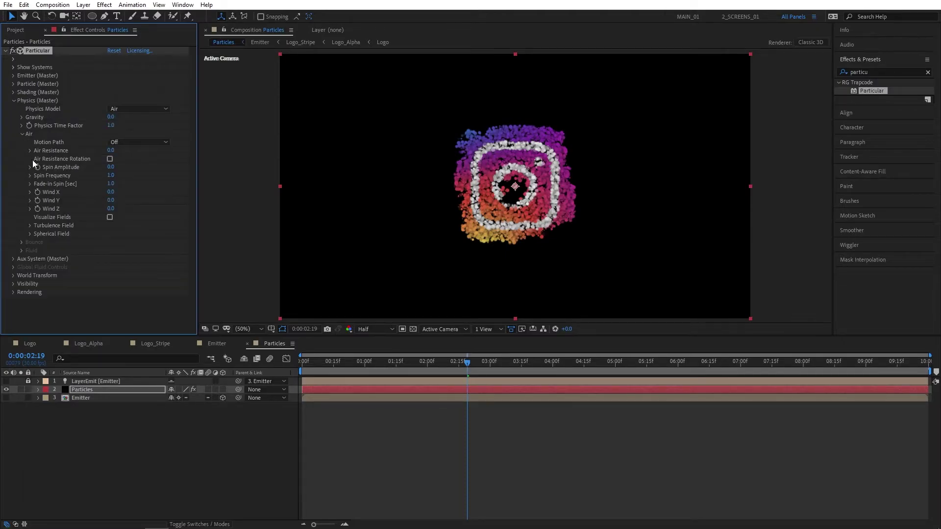
pyautogui.click(29, 226)
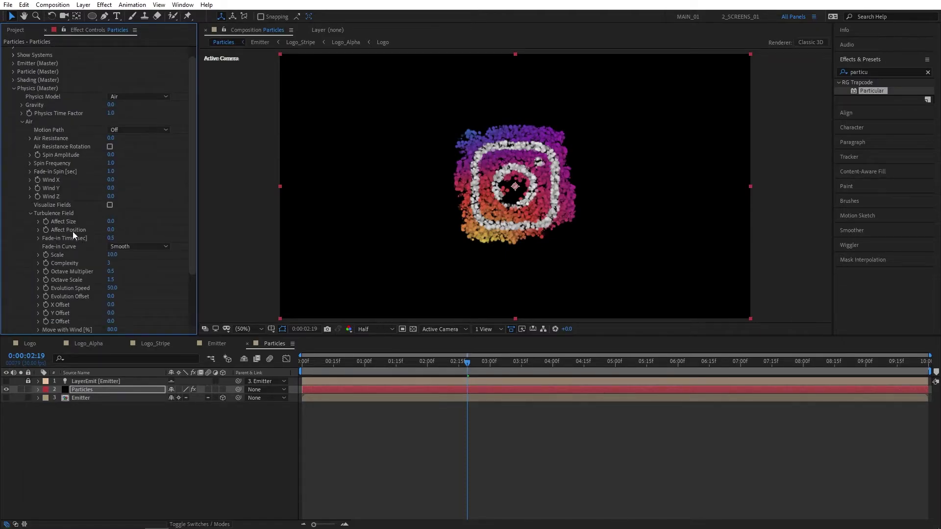
pyautogui.click(111, 230)
pyautogui.write('50')
pyautogui.press('Return')
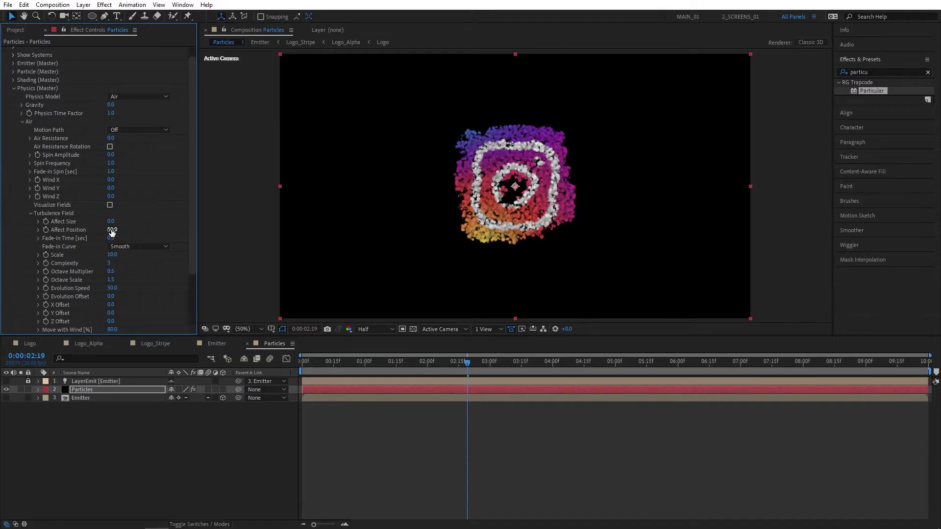
pyautogui.scroll(-3, 188, 250)
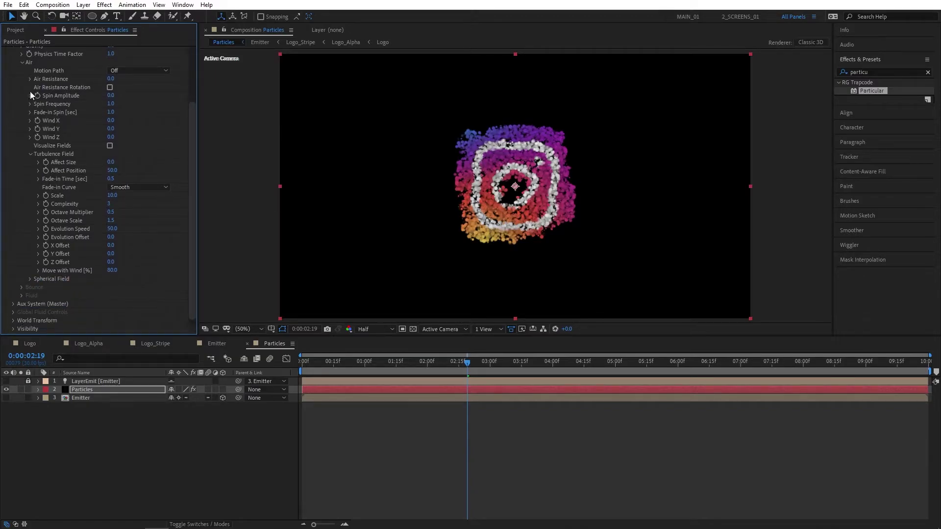
pyautogui.click(23, 62)
# Step: Make the Aux System emit continuously with velocity 20 and opacity 100
pyautogui.click(13, 158)
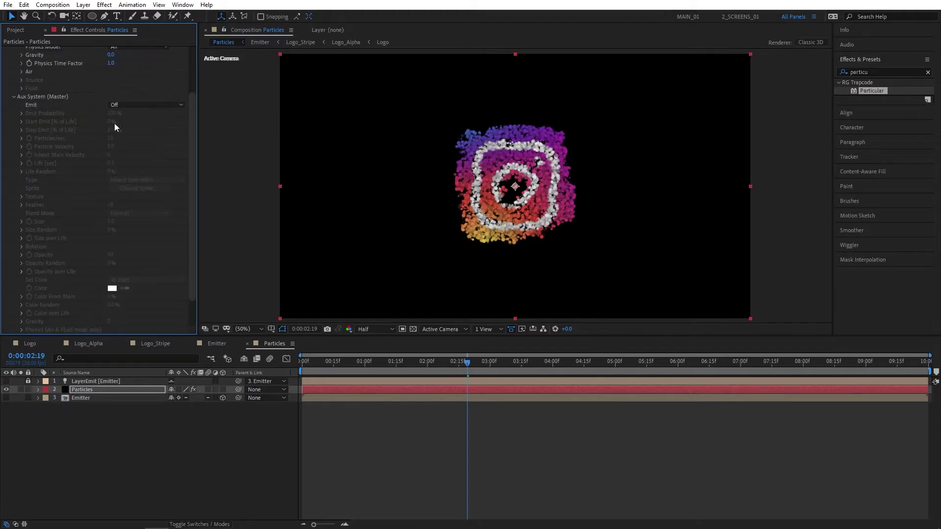
pyautogui.click(129, 105)
pyautogui.click(154, 137)
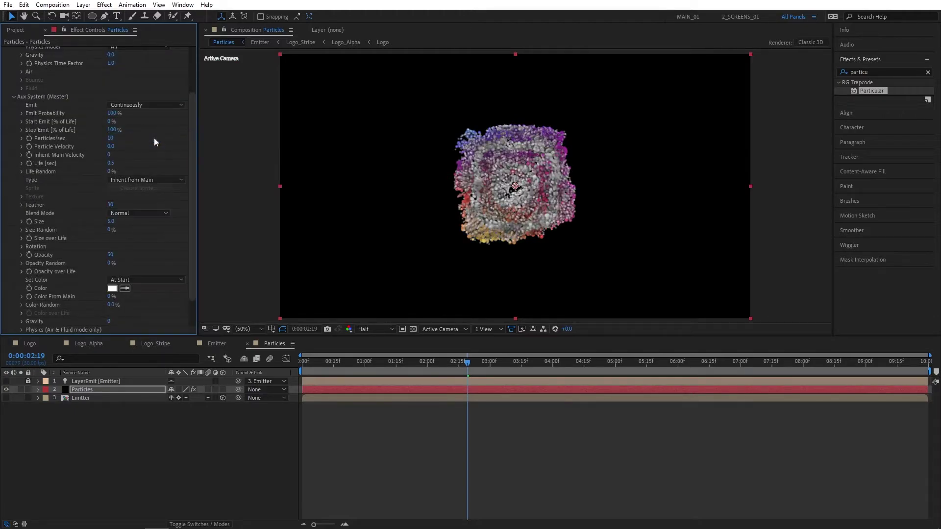
pyautogui.click(111, 147)
pyautogui.write('20')
pyautogui.press('Return')
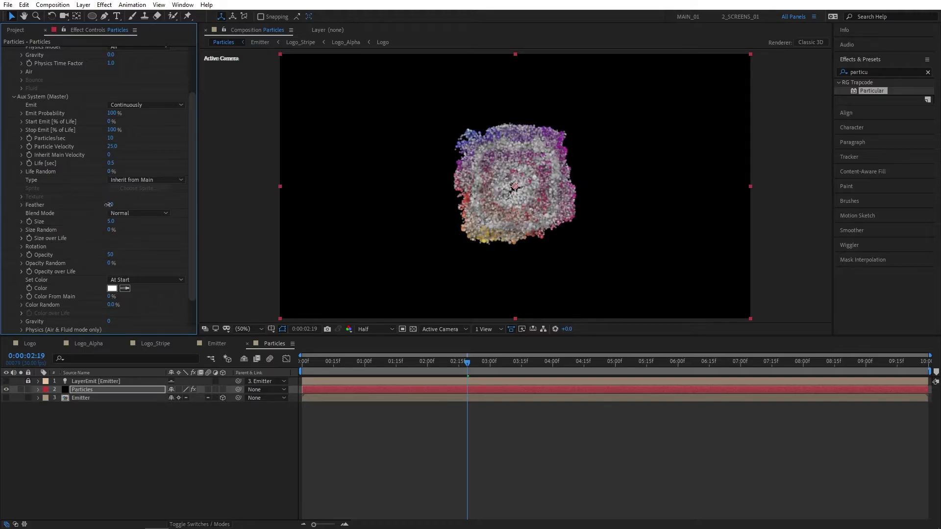
pyautogui.moveTo(110, 255); pyautogui.dragTo(195, 272)
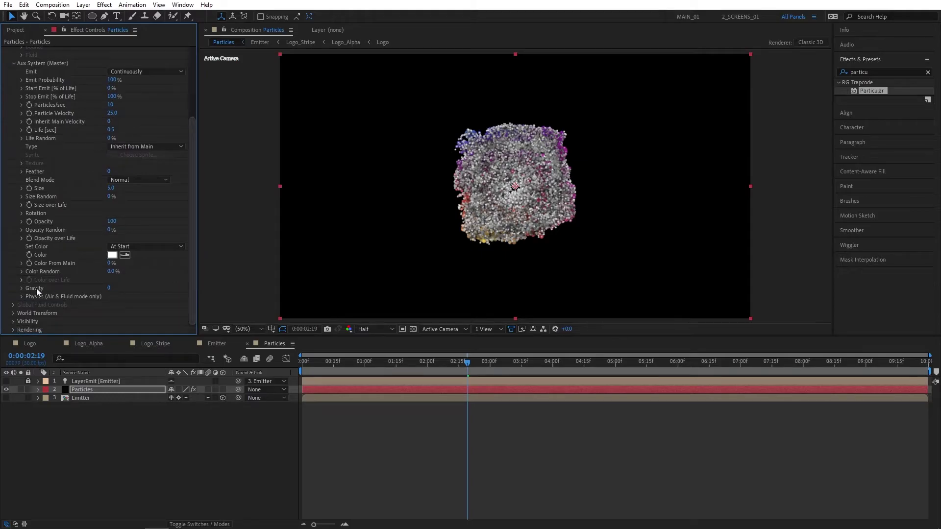
# Step: Set aux turbulence Position to 300 and Color From Main to 100%, then preview at 2:06
pyautogui.click(21, 296)
pyautogui.click(109, 322)
pyautogui.write('300')
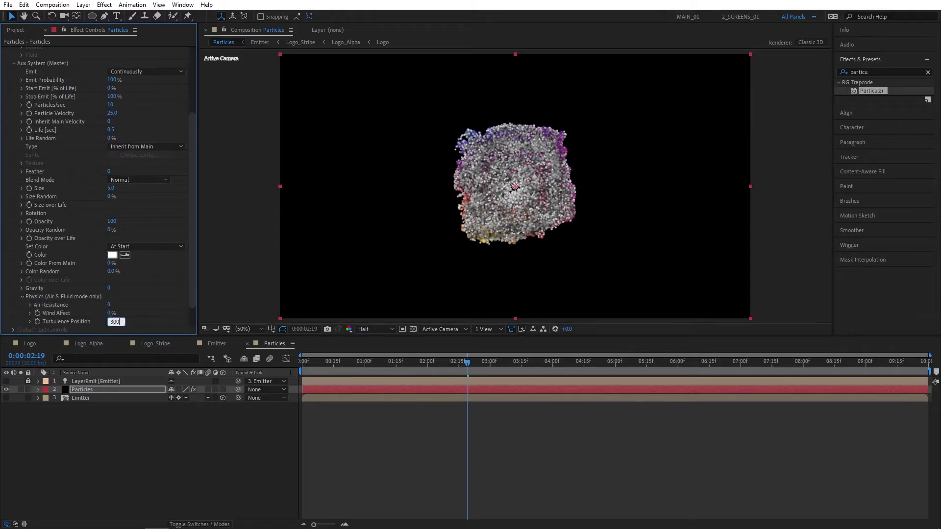
pyautogui.press('Return')
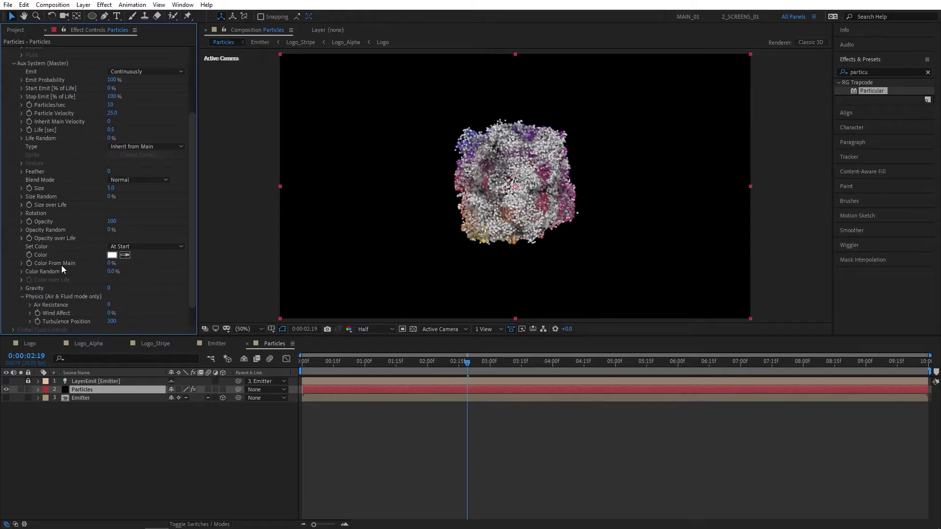
pyautogui.click(111, 262)
pyautogui.write('100')
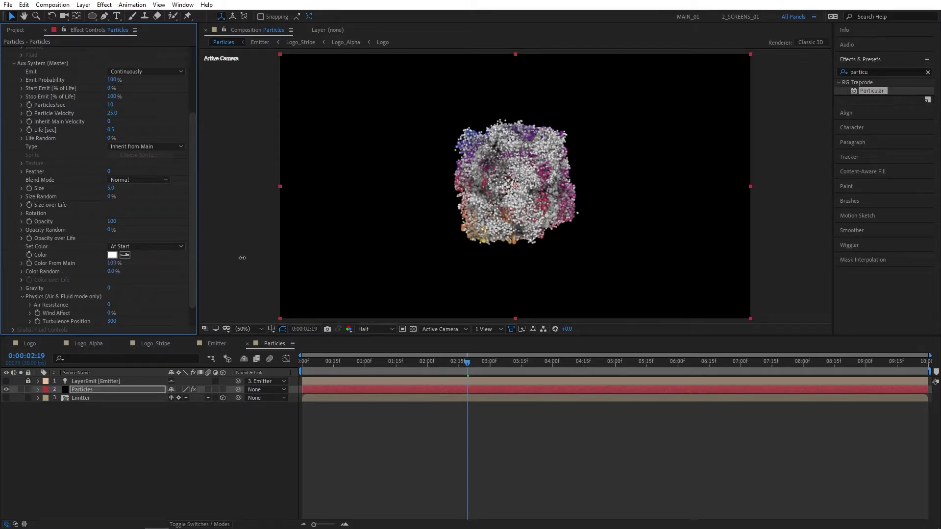
pyautogui.press('Return')
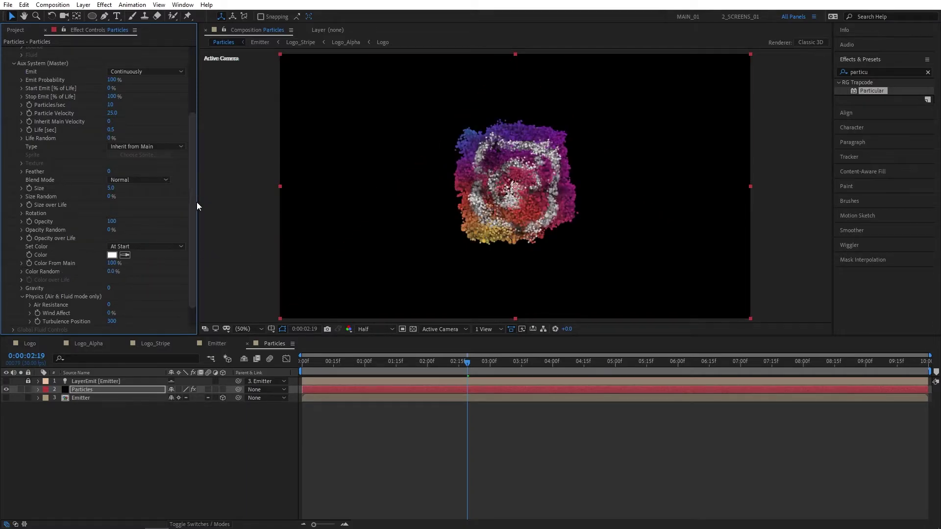
pyautogui.scroll(-2, 195, 205)
pyautogui.scroll(7, 192, 245)
pyautogui.moveTo(351, 362); pyautogui.dragTo(481, 365)
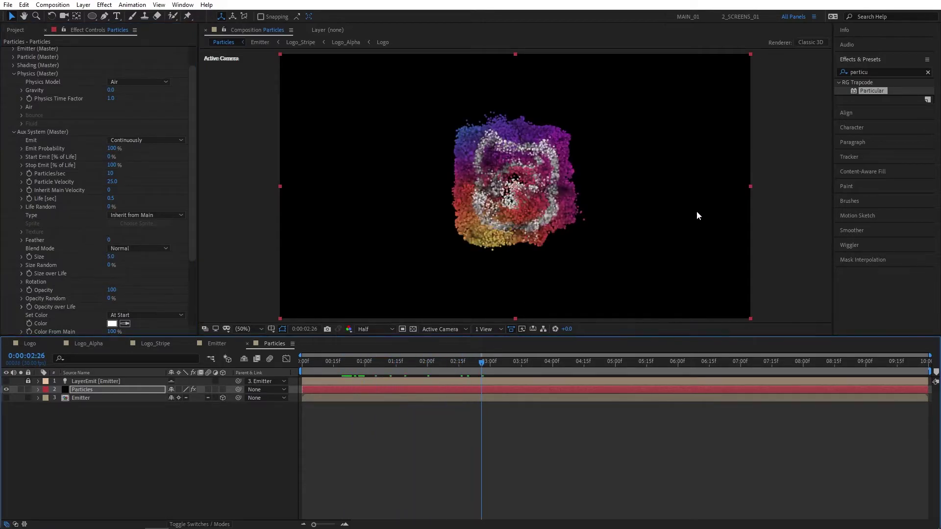
# Step: Apply CC Vector Blur to Particles with Type Perpendicular and Amount 15
pyautogui.doubleClick(875, 72)
pyautogui.write('cc')
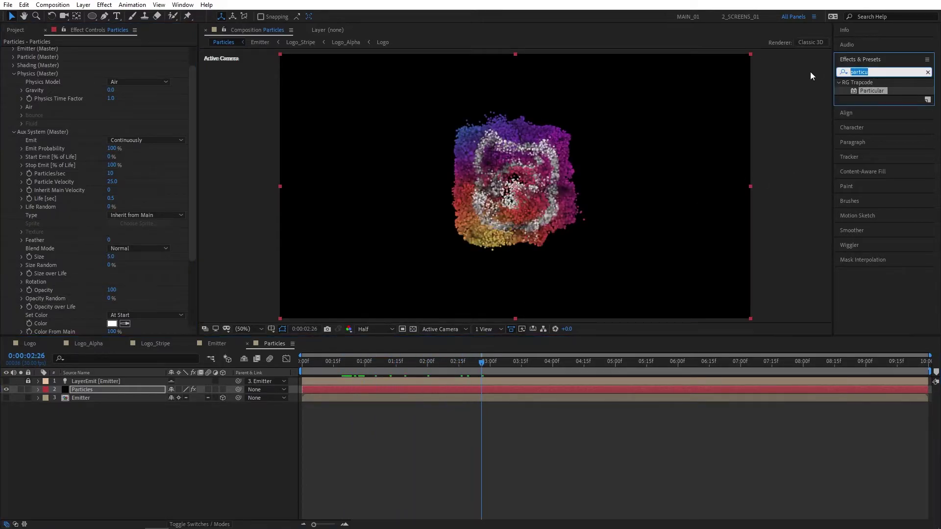
pyautogui.write(' vec')
pyautogui.moveTo(878, 91); pyautogui.dragTo(101, 389)
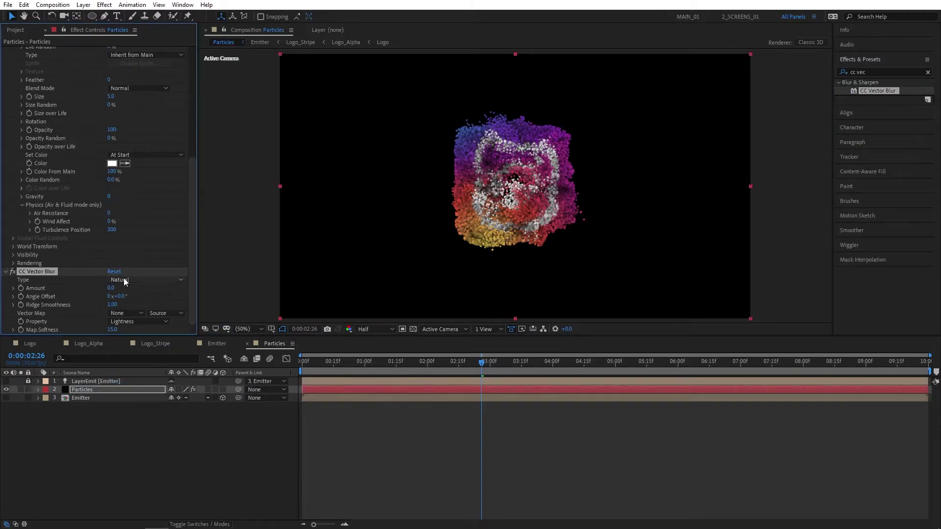
pyautogui.click(125, 279)
pyautogui.click(138, 313)
pyautogui.click(110, 288)
pyautogui.write('15')
pyautogui.press('Return')
pyautogui.moveTo(468, 363); pyautogui.dragTo(479, 363)
# Step: Apply Sharpen to Particles with Amount 100 and preview at three seconds
pyautogui.click(875, 72)
pyautogui.press('BackSpace')
pyautogui.press('BackSpace')
pyautogui.press('BackSpace')
pyautogui.press('BackSpace')
pyautogui.press('BackSpace')
pyautogui.press('BackSpace')
pyautogui.write('shar')
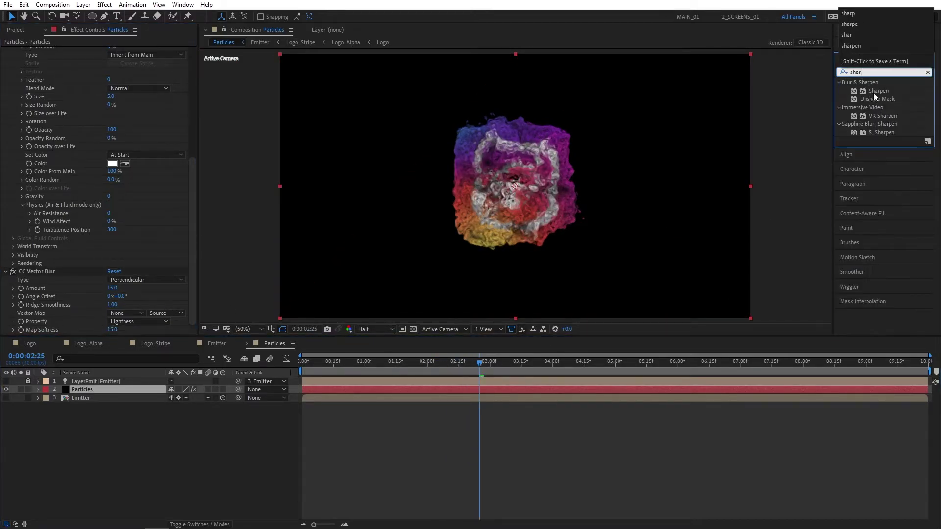
pyautogui.moveTo(877, 91); pyautogui.dragTo(101, 383)
pyautogui.click(109, 330)
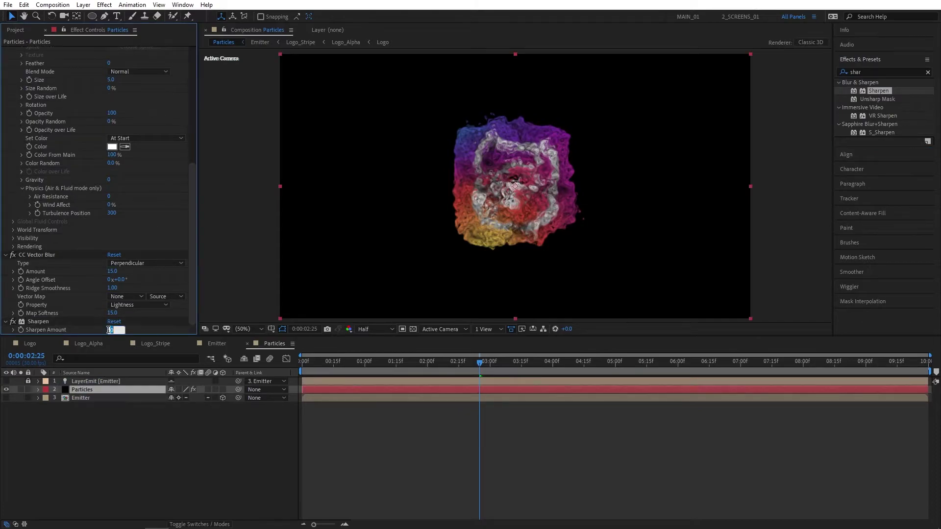
pyautogui.write('100')
pyautogui.press('Return')
pyautogui.moveTo(349, 361); pyautogui.dragTo(490, 363)
pyautogui.click(265, 437)
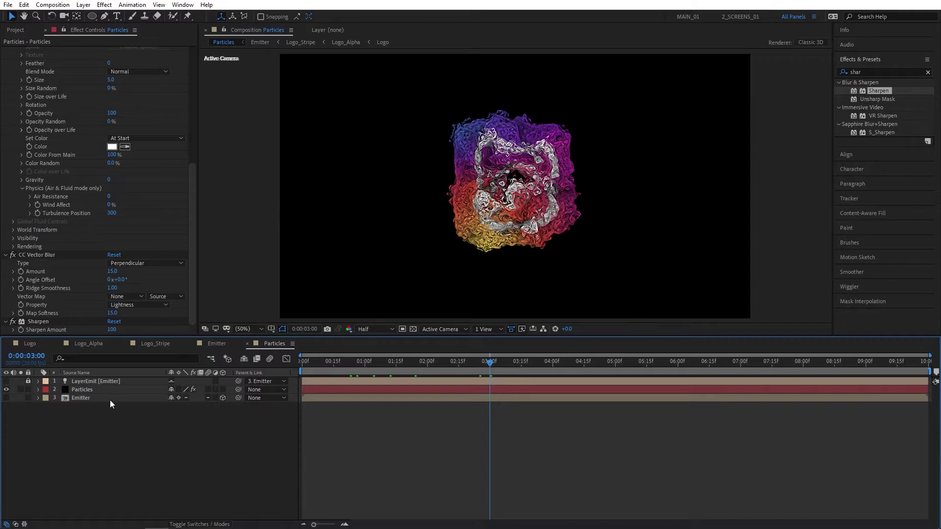
# Step: Duplicate the Particles layer and rename the copy 'Small'
pyautogui.click(91, 390)
pyautogui.click(24, 5)
pyautogui.click(52, 134)
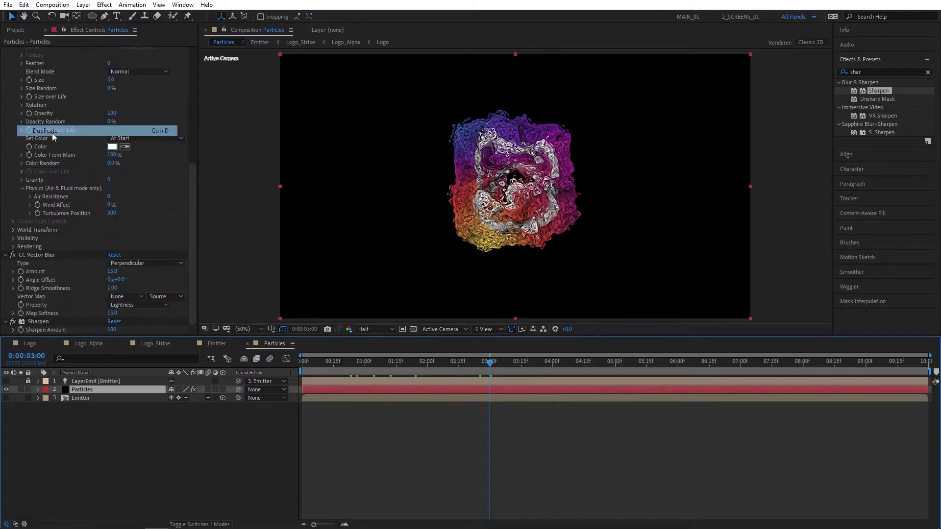
pyautogui.press('Return')
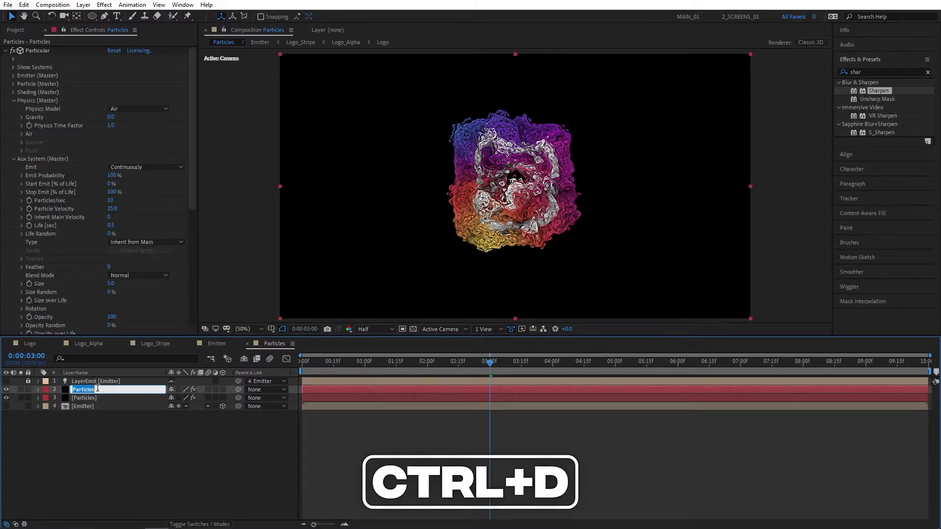
pyautogui.write('Small')
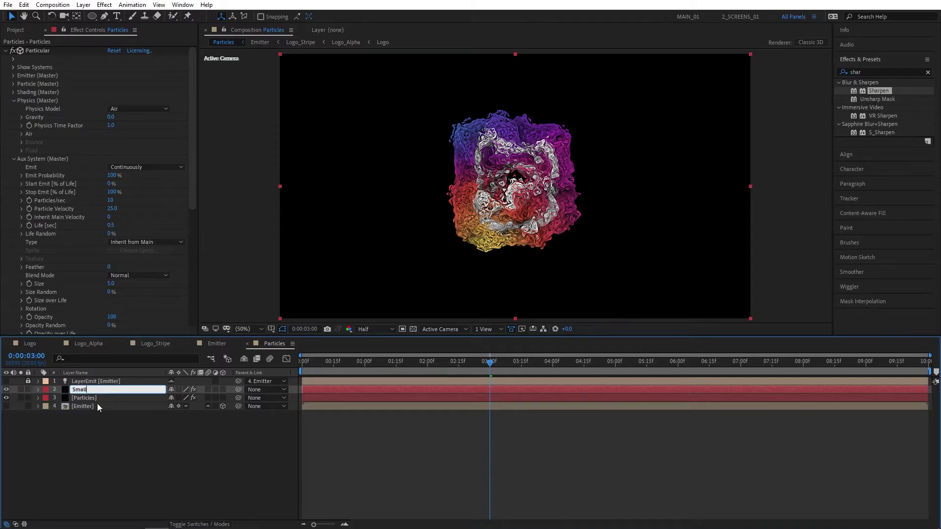
pyautogui.press('Return')
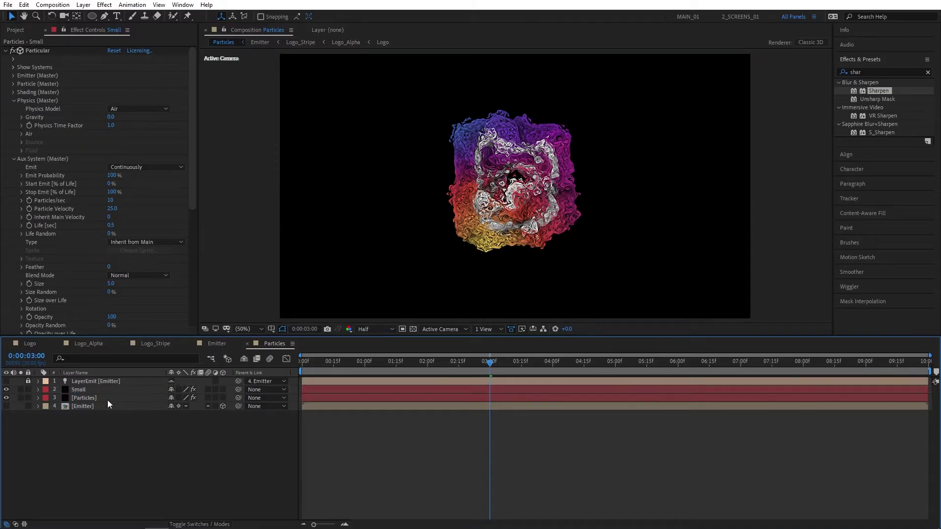
# Step: Delete Small's existing effects and apply a new Particular effect from the 'particu' search
pyautogui.click(95, 388)
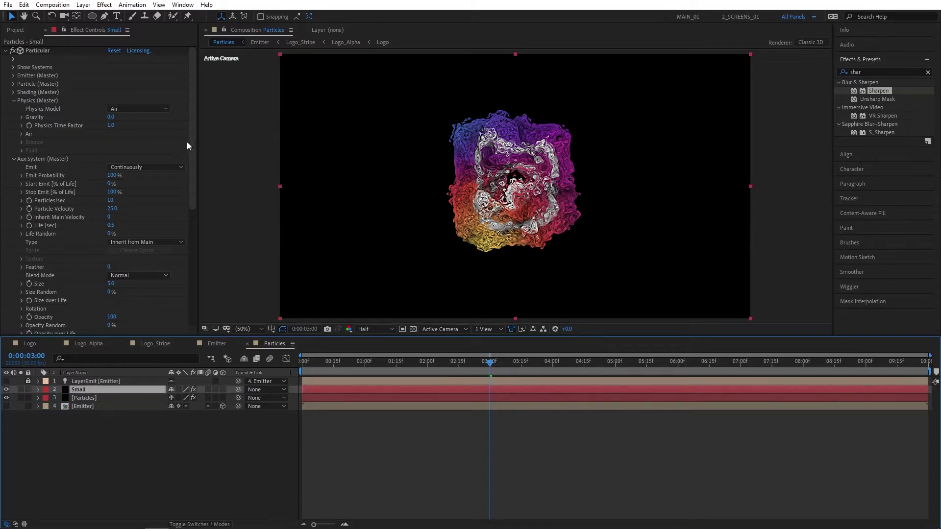
pyautogui.click(82, 76)
pyautogui.hotkey('ctrl', 'a')
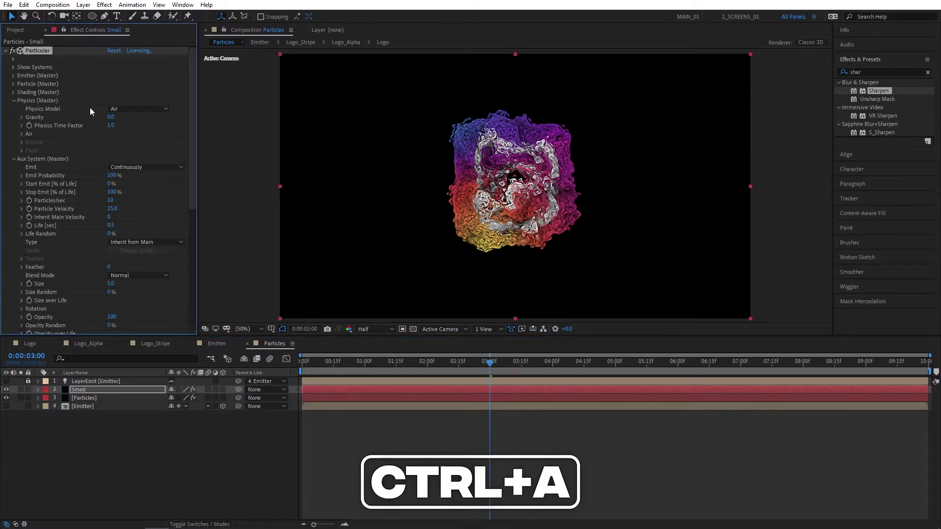
pyautogui.press('Delete')
pyautogui.click(868, 72)
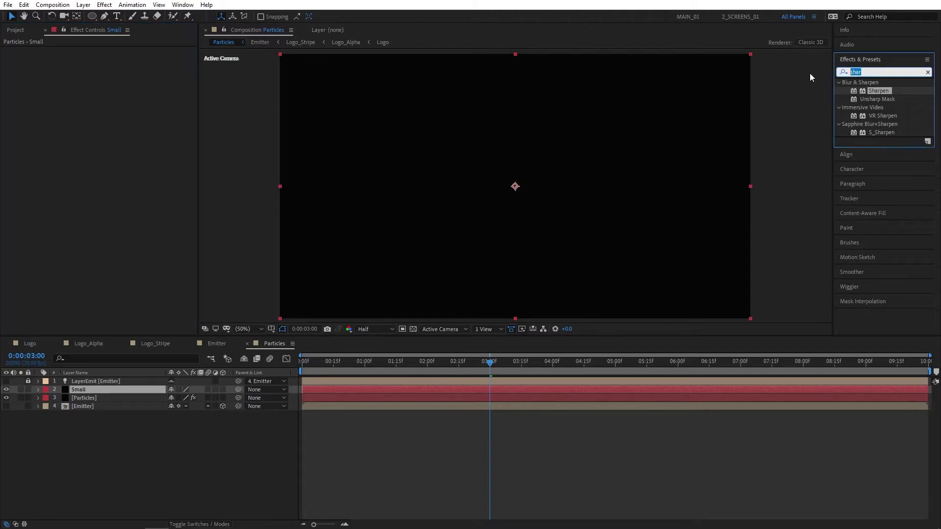
pyautogui.write('particu')
pyautogui.moveTo(872, 90); pyautogui.dragTo(78, 390)
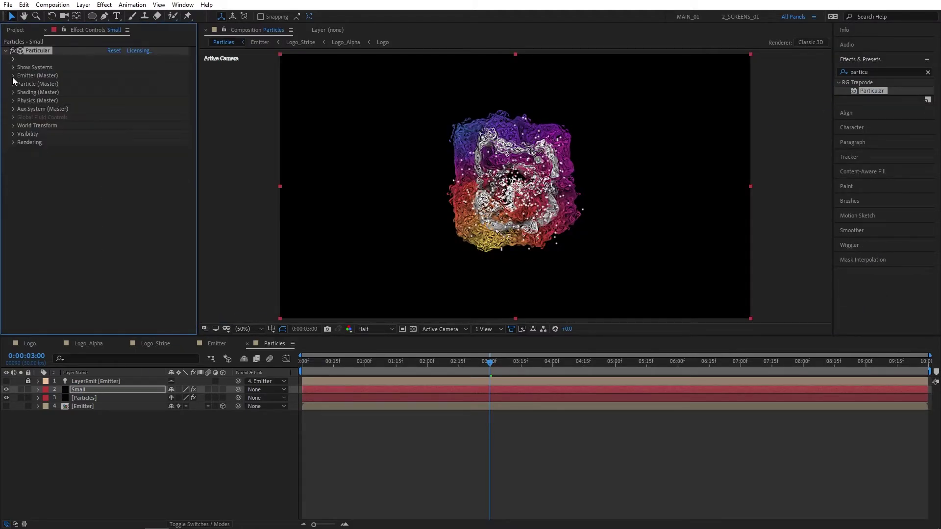
# Step: Set Emitter to 100000 particles/sec, Emitter Type Layer, Velocity 0 and Emitter Size Z 50
pyautogui.click(13, 75)
pyautogui.click(112, 93)
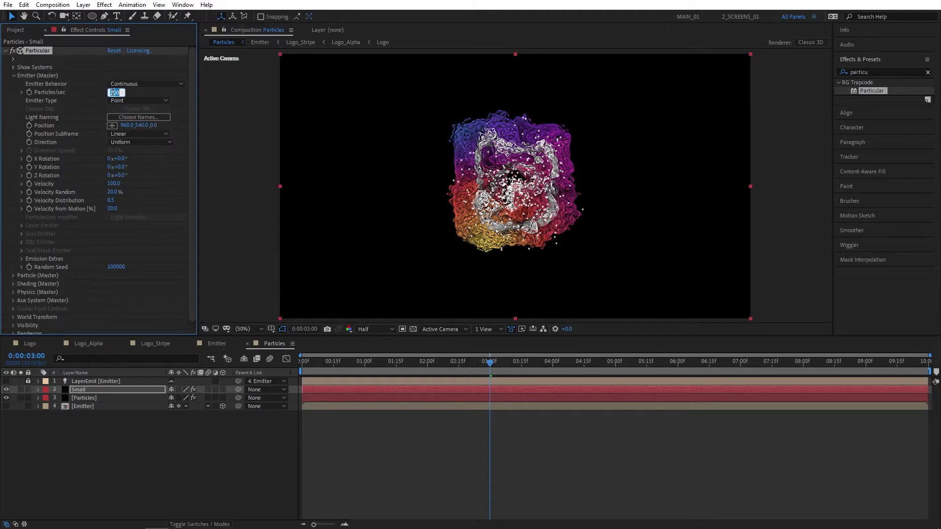
pyautogui.write('100')
pyautogui.write('000')
pyautogui.press('Return')
pyautogui.click(122, 102)
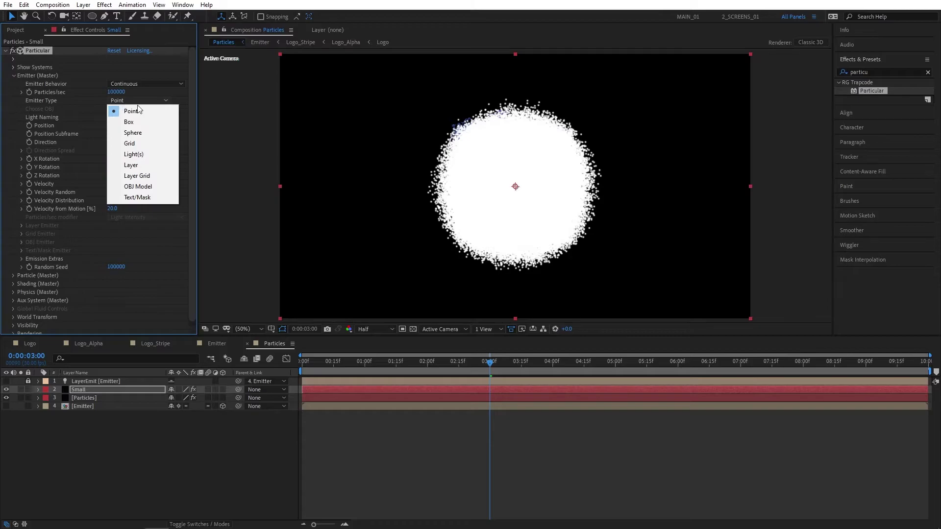
pyautogui.click(131, 160)
pyautogui.click(113, 183)
pyautogui.write('00')
pyautogui.press('Return')
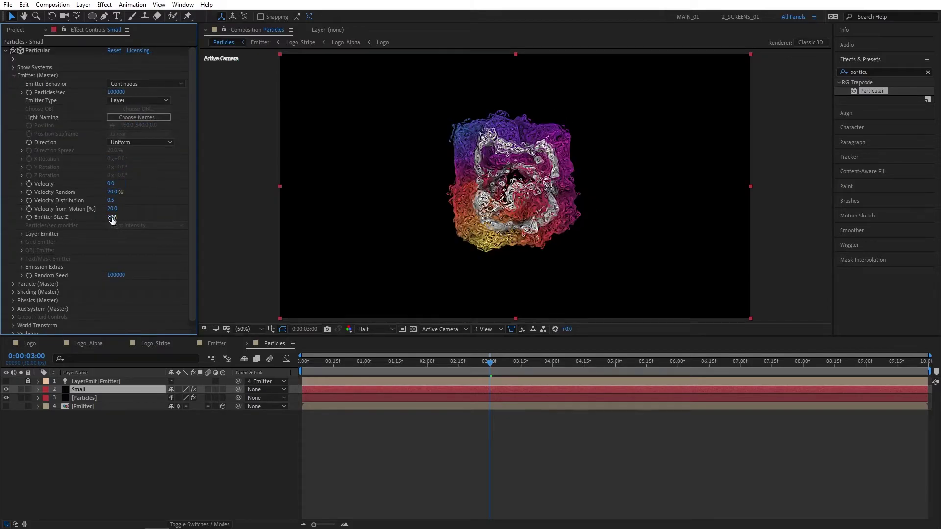
pyautogui.click(112, 217)
pyautogui.write('50')
# Step: Choose the Emitter layer as the Layer Emitter source
pyautogui.click(21, 234)
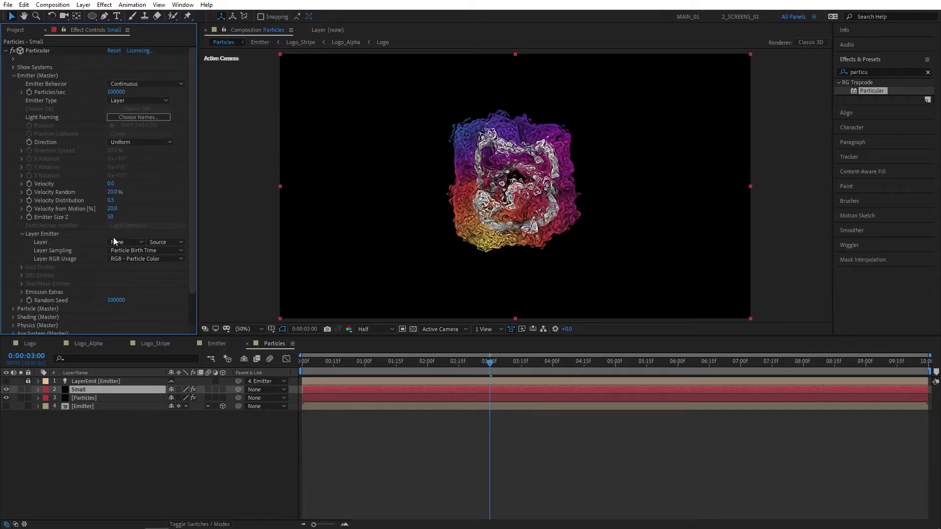
pyautogui.click(122, 243)
pyautogui.click(139, 293)
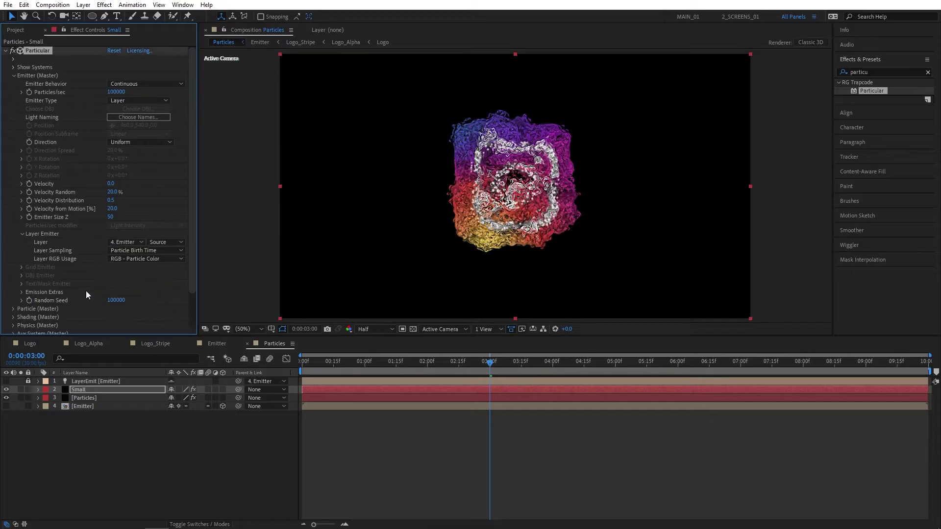
pyautogui.click(17, 309)
pyautogui.scroll(-5, 66, 293)
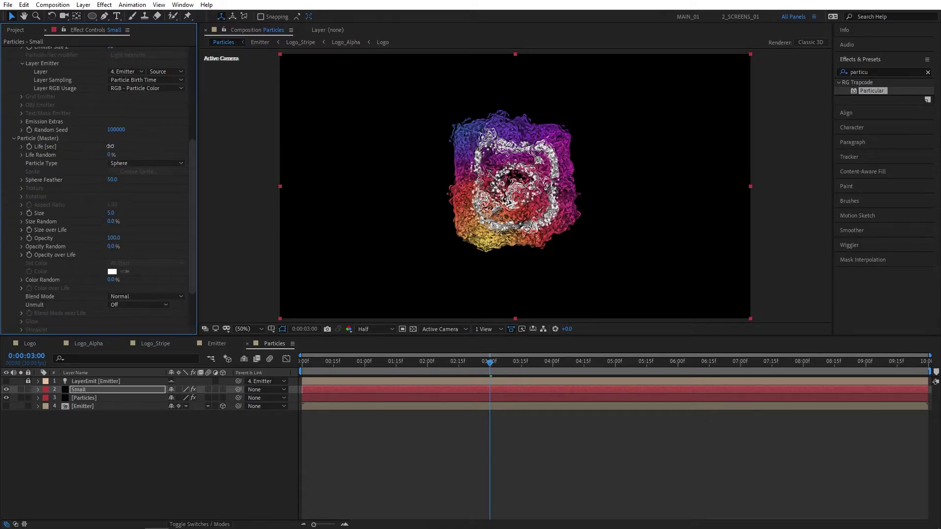
# Step: Set particle Sphere Feather to 0 and Size to 4
pyautogui.click(113, 179)
pyautogui.write('0')
pyautogui.press('Return')
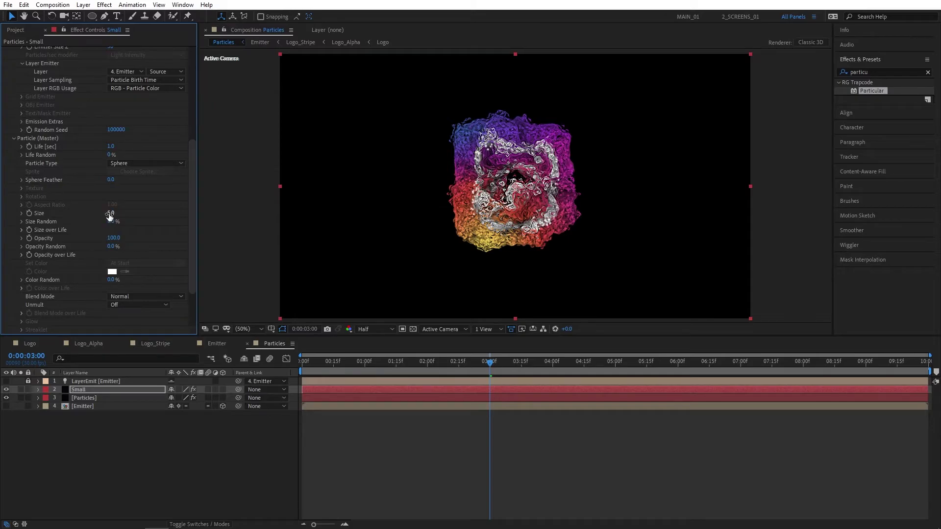
pyautogui.click(110, 213)
pyautogui.write('4')
pyautogui.press('Return')
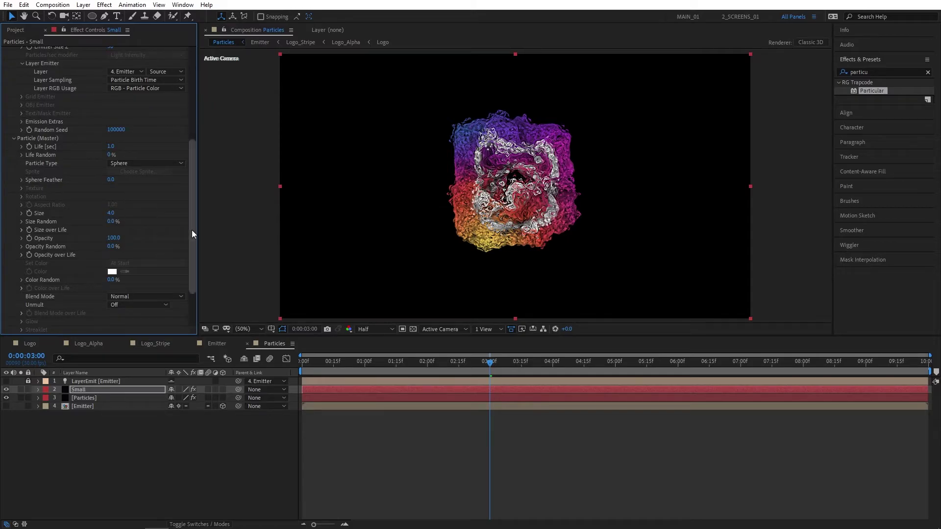
pyautogui.scroll(-3, 190, 312)
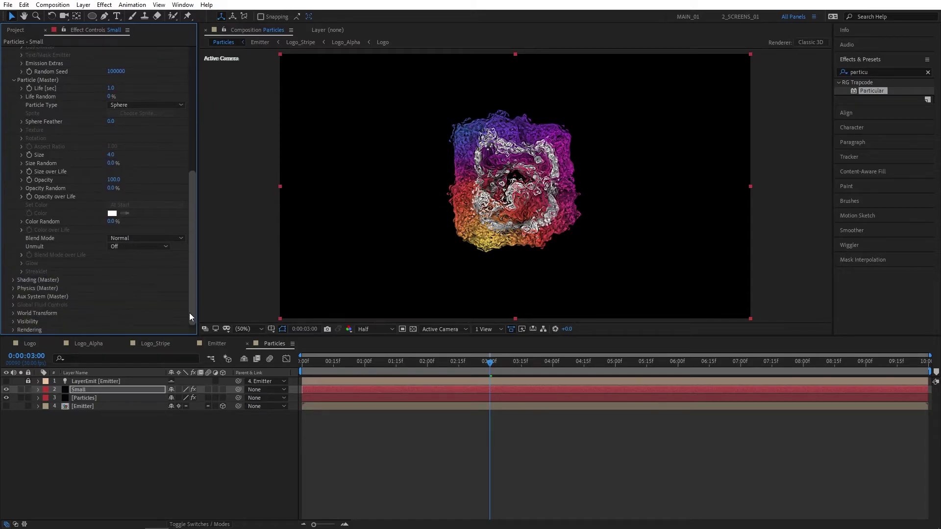
# Step: Turn on Shadowlet for Main in Shading (Master)
pyautogui.click(13, 280)
pyautogui.click(138, 312)
pyautogui.click(132, 331)
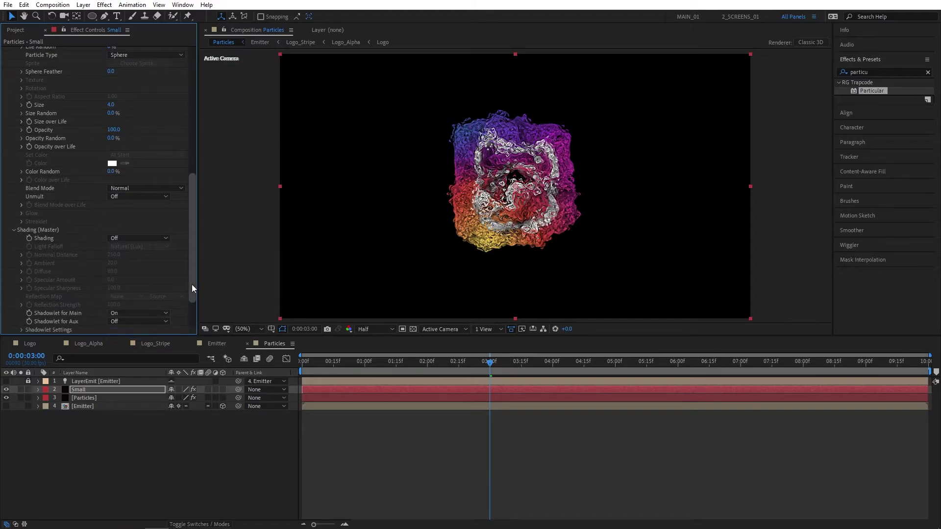
pyautogui.moveTo(192, 284); pyautogui.dragTo(196, 319)
# Step: Set the Air turbulence field Affect Position to 1000 and check frame 0:00:02:24
pyautogui.click(14, 288)
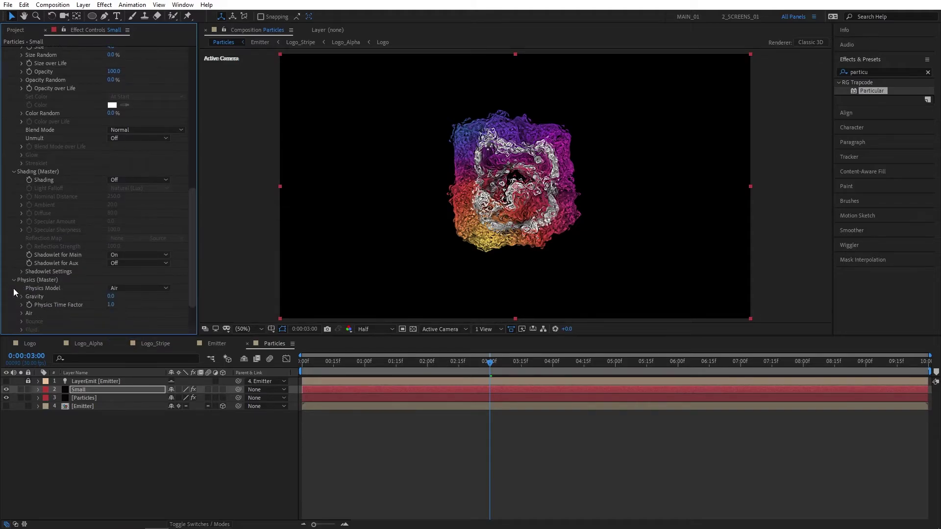
pyautogui.click(22, 313)
pyautogui.click(28, 322)
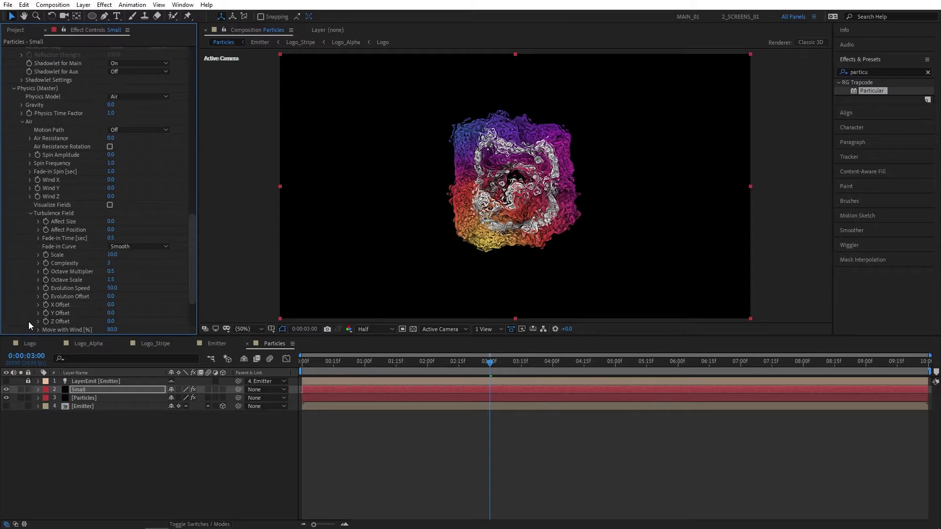
pyautogui.click(109, 230)
pyautogui.write('1000')
pyautogui.press('Return')
pyautogui.moveTo(443, 361); pyautogui.dragTo(475, 361)
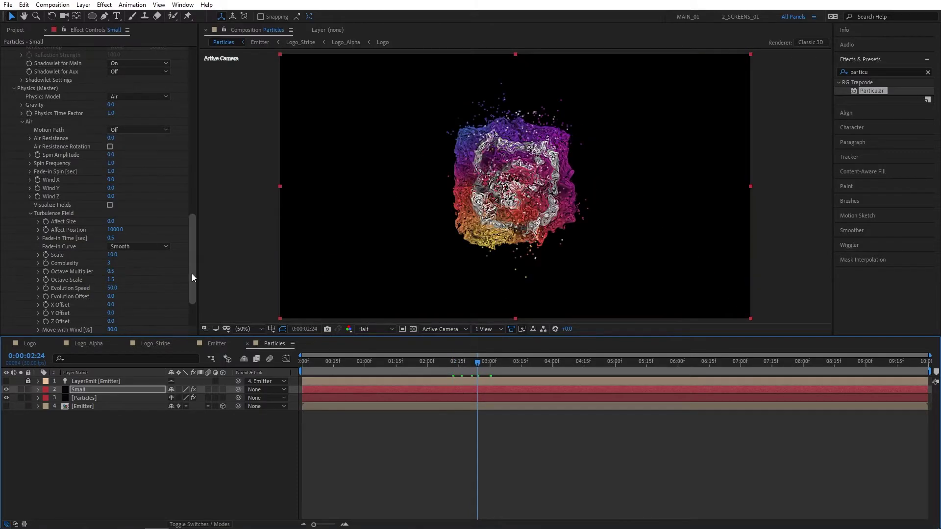
# Step: Play a preview of the scattering particles, then return to about 5:20
pyautogui.moveTo(192, 274); pyautogui.dragTo(194, 301)
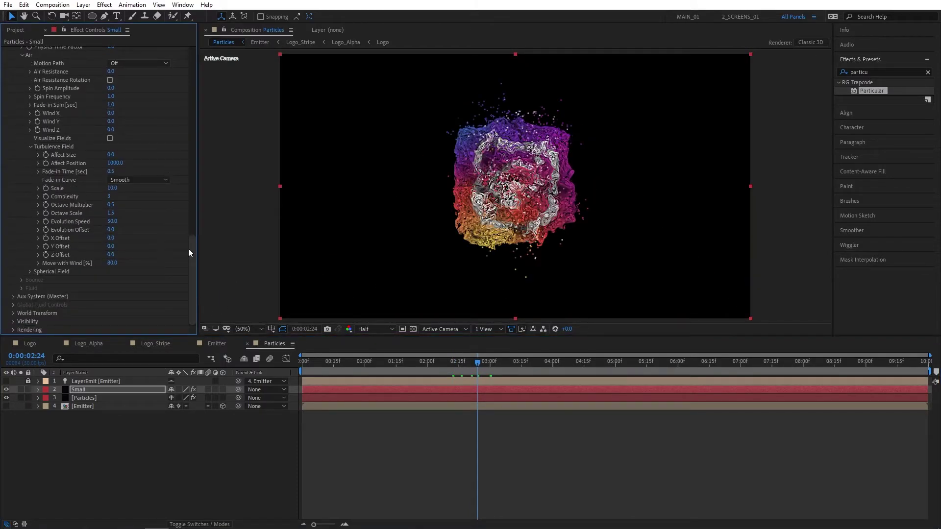
pyautogui.moveTo(190, 253); pyautogui.dragTo(191, 81)
pyautogui.press('space')
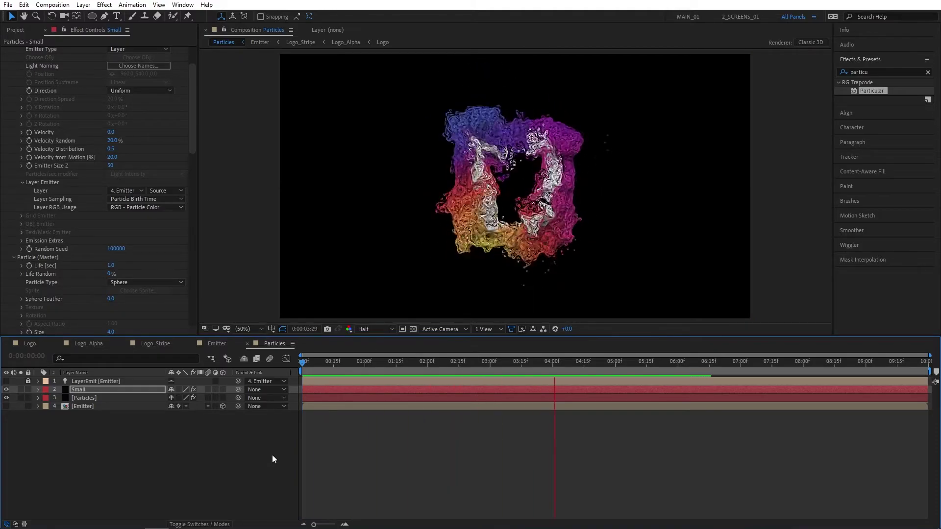
pyautogui.moveTo(685, 363); pyautogui.dragTo(475, 367)
# Step: Create a new composition named 'Main'
pyautogui.click(15, 29)
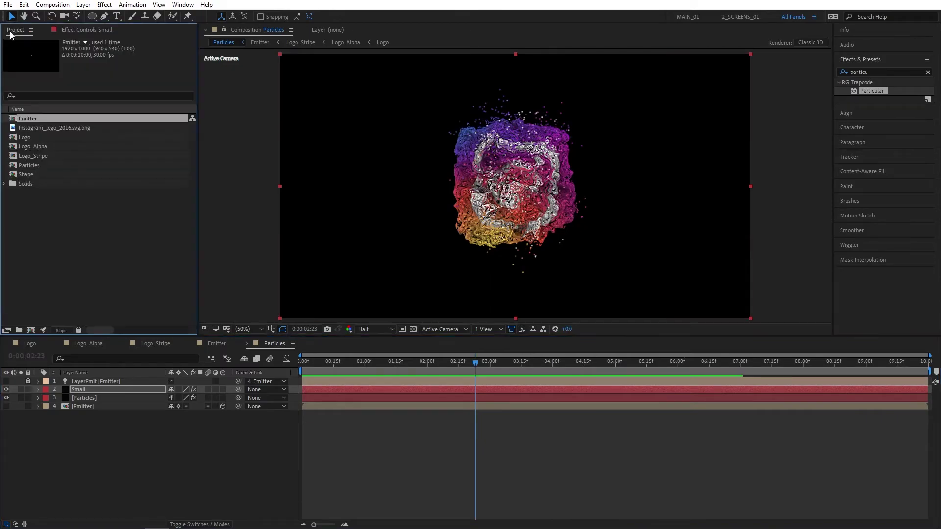
pyautogui.click(31, 330)
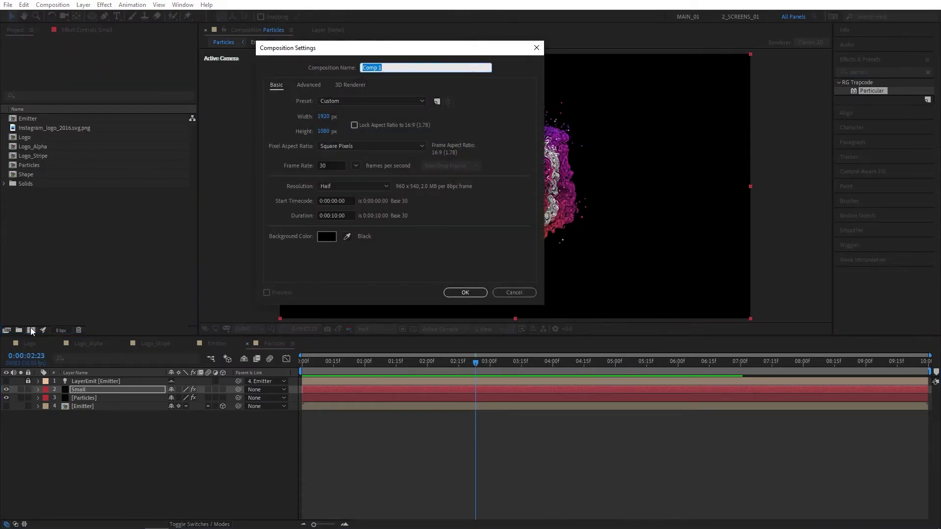
pyautogui.write('Main')
pyautogui.press('Return')
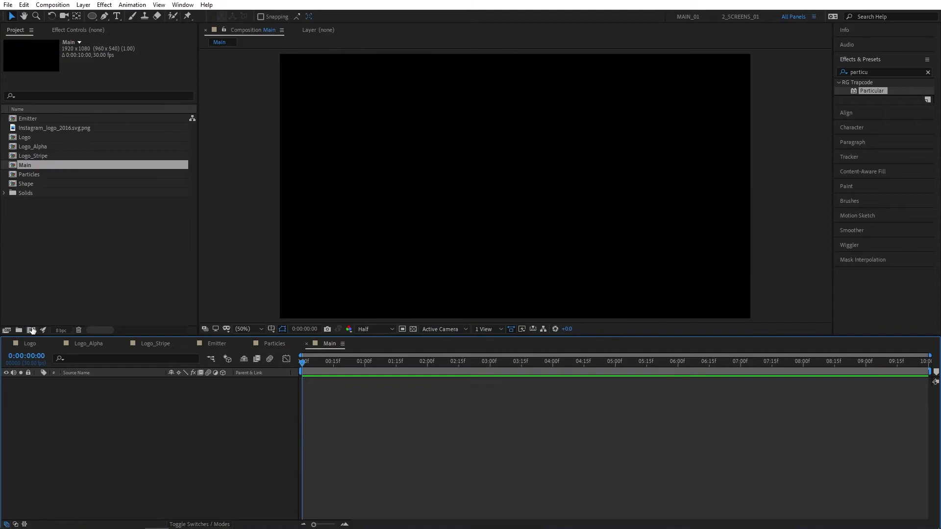
# Step: Add the Particles comp to Main with Logo_Alpha beneath it
pyautogui.moveTo(27, 172); pyautogui.dragTo(74, 407)
pyautogui.press('space')
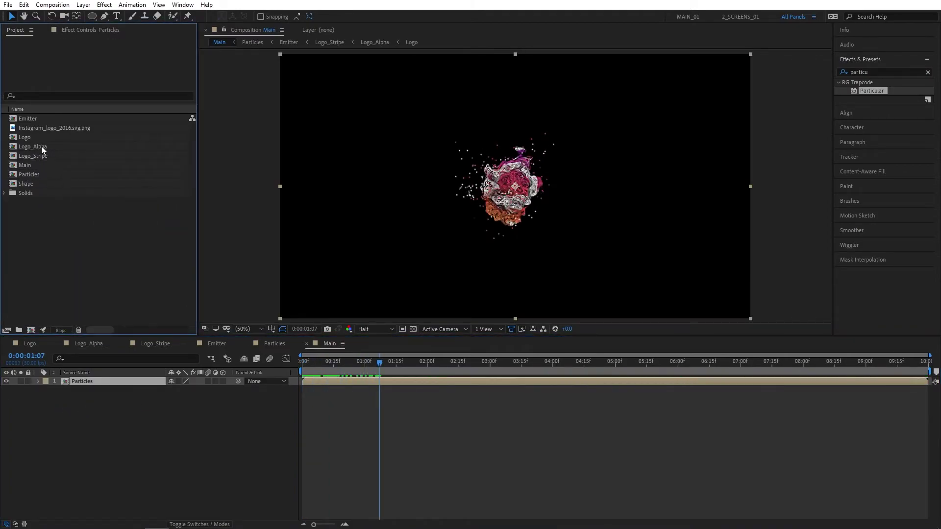
pyautogui.moveTo(41, 146); pyautogui.dragTo(248, 389)
pyautogui.click(368, 362)
# Step: Create a solid named 'BG' and move it to the bottom of the layer stack
pyautogui.moveTo(373, 362); pyautogui.dragTo(557, 362)
pyautogui.click(153, 460)
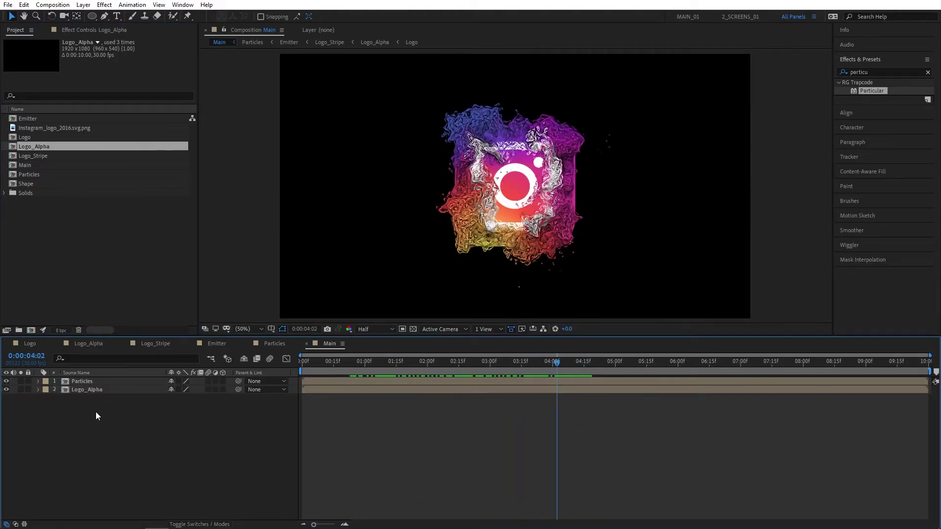
pyautogui.rightClick(89, 417)
pyautogui.moveTo(134, 311)
pyautogui.click(234, 334)
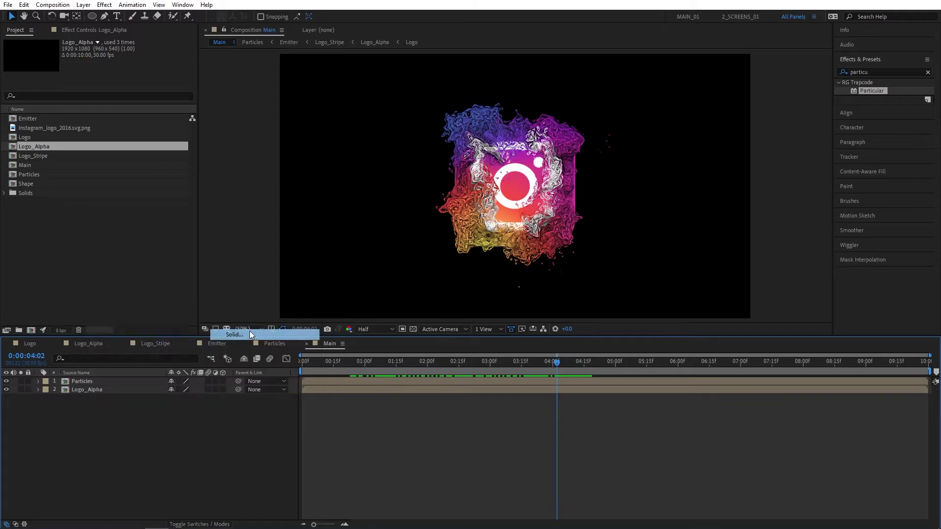
pyautogui.write('BG')
pyautogui.click(167, 200)
pyautogui.moveTo(105, 382); pyautogui.dragTo(74, 428)
# Step: Apply Gradient Ramp to BG, swap colours and set the end colour to grey 515151
pyautogui.doubleClick(860, 72)
pyautogui.write('ramp')
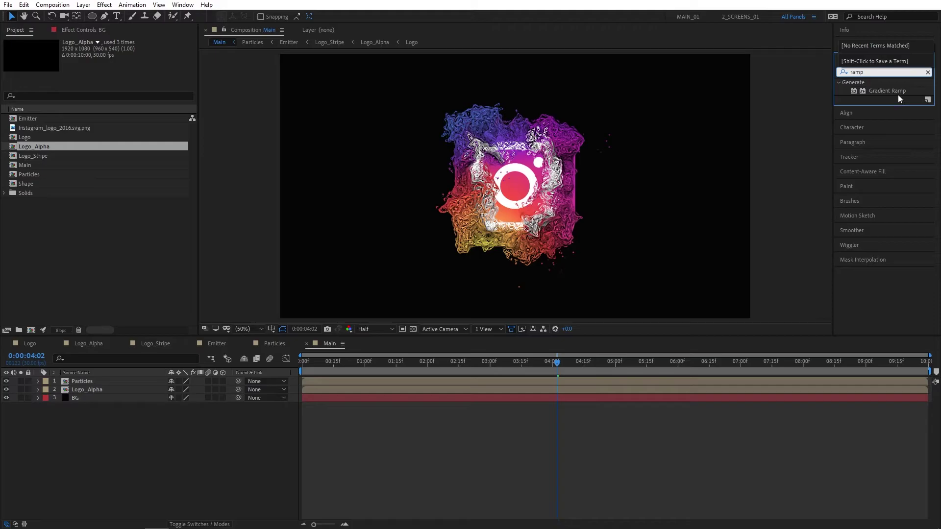
pyautogui.moveTo(887, 91); pyautogui.dragTo(81, 398)
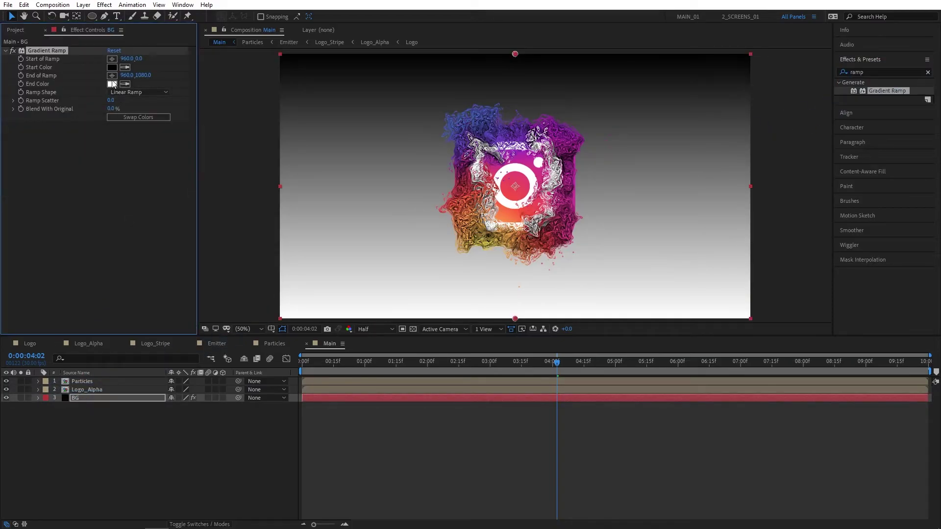
pyautogui.click(126, 118)
pyautogui.click(113, 84)
pyautogui.moveTo(52, 81); pyautogui.dragTo(9, 110)
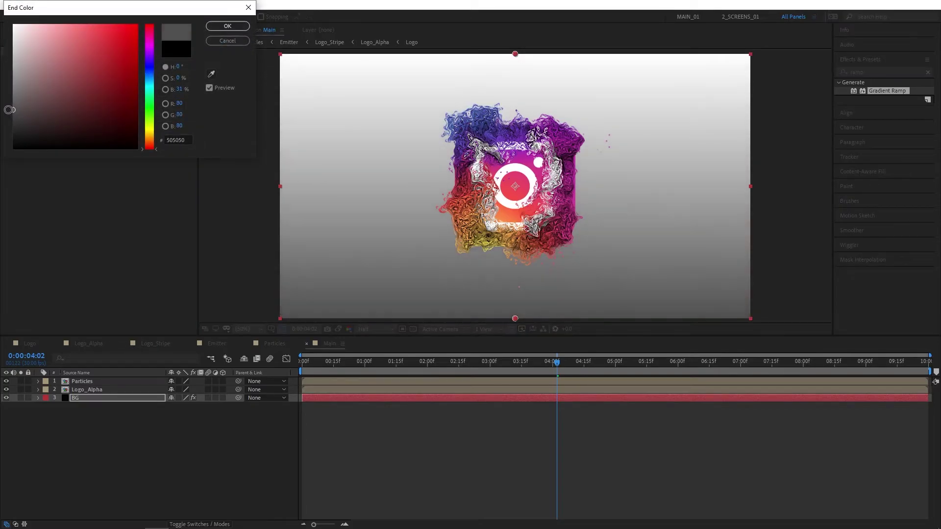
pyautogui.click(218, 29)
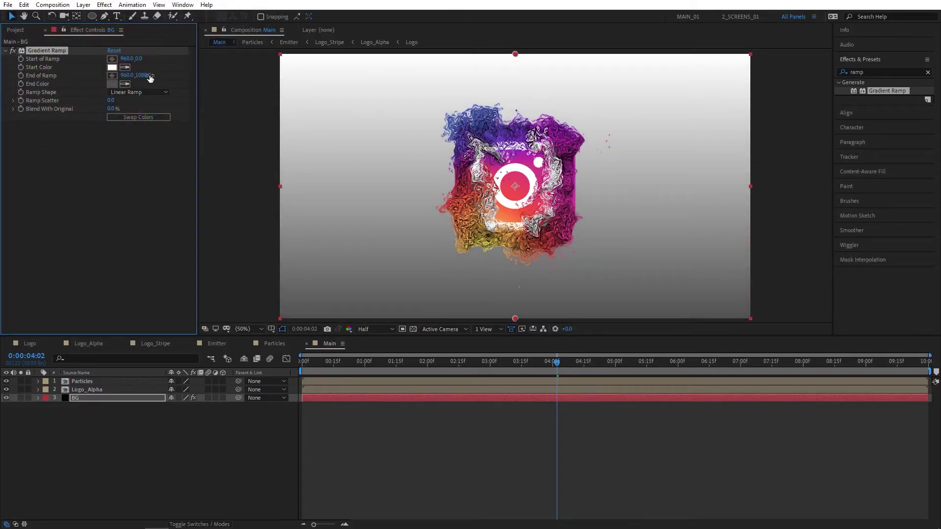
# Step: Set Ramp Scatter to 50 and move the time to about 2:12
pyautogui.click(109, 101)
pyautogui.write('50')
pyautogui.press('Return')
pyautogui.click(152, 467)
pyautogui.moveTo(400, 363); pyautogui.dragTo(431, 363)
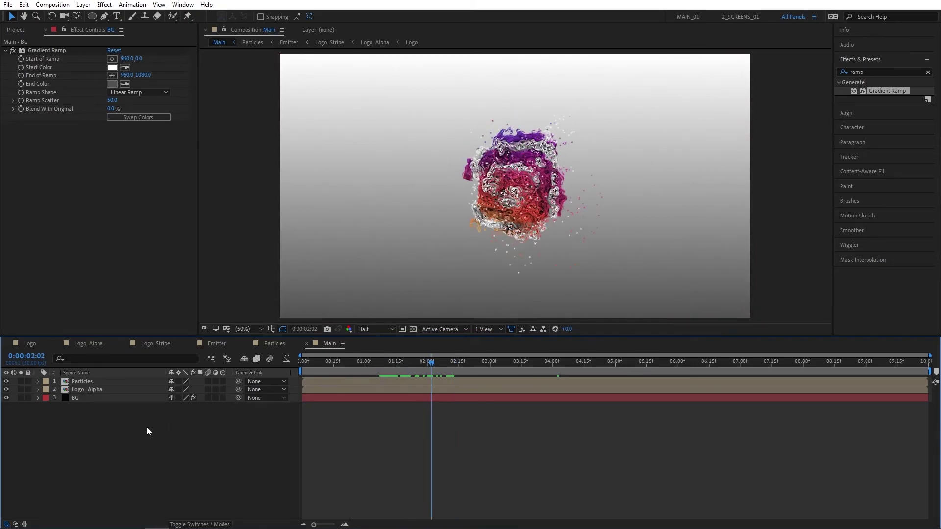
# Step: Add a Drop Shadow to Particles with opacity 75, distance 0 and softness 100
pyautogui.click(875, 73)
pyautogui.write('drop')
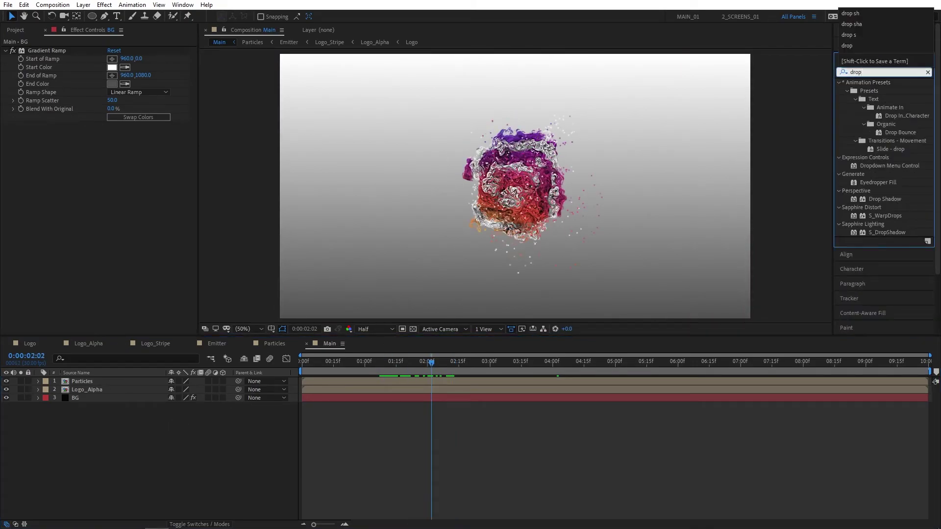
pyautogui.moveTo(882, 199); pyautogui.dragTo(98, 382)
pyautogui.click(111, 67)
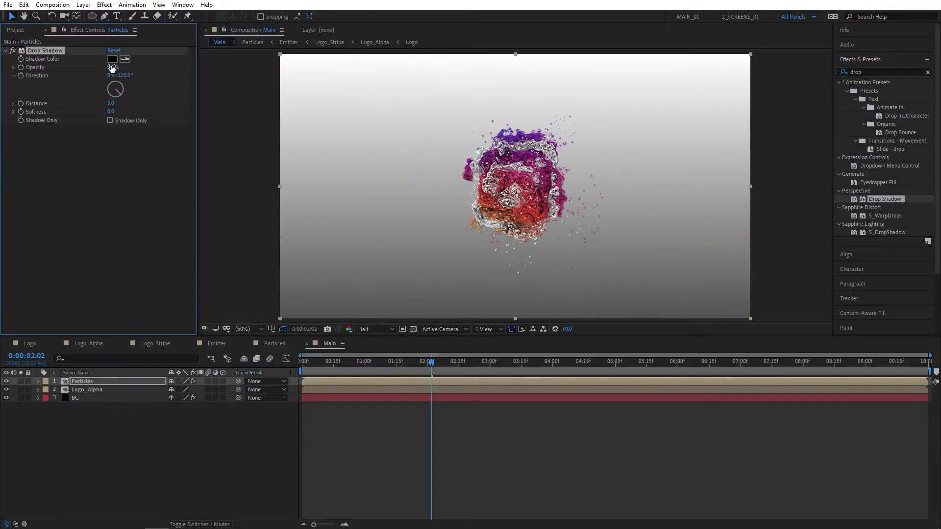
pyautogui.write('75')
pyautogui.click(110, 103)
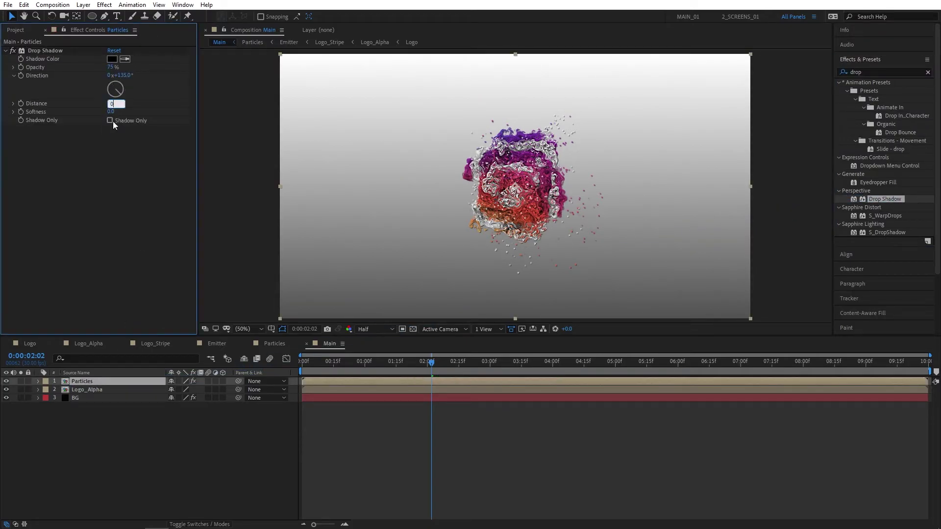
pyautogui.write('0')
pyautogui.press('Return')
pyautogui.click(113, 112)
pyautogui.write('100')
pyautogui.press('Return')
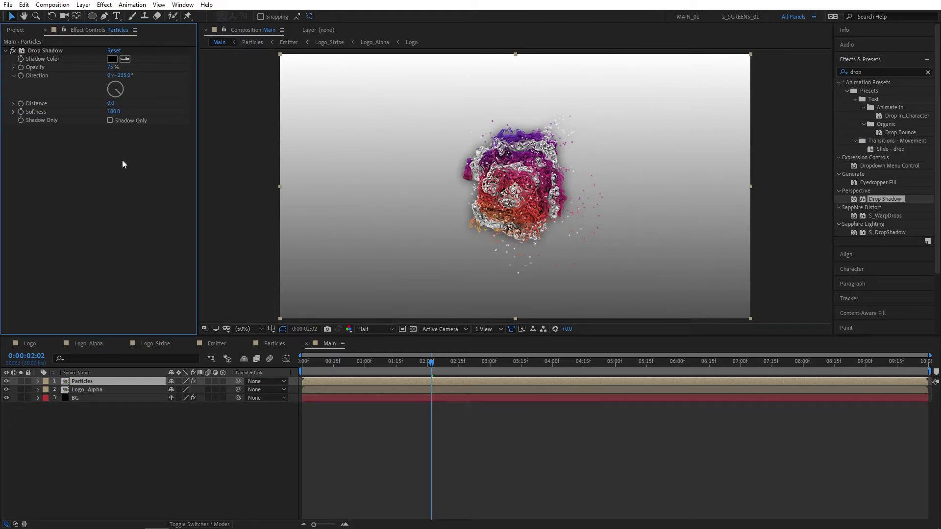
# Step: Copy the Particles Drop Shadow onto the Logo_Alpha layer
pyautogui.moveTo(387, 361); pyautogui.dragTo(677, 367)
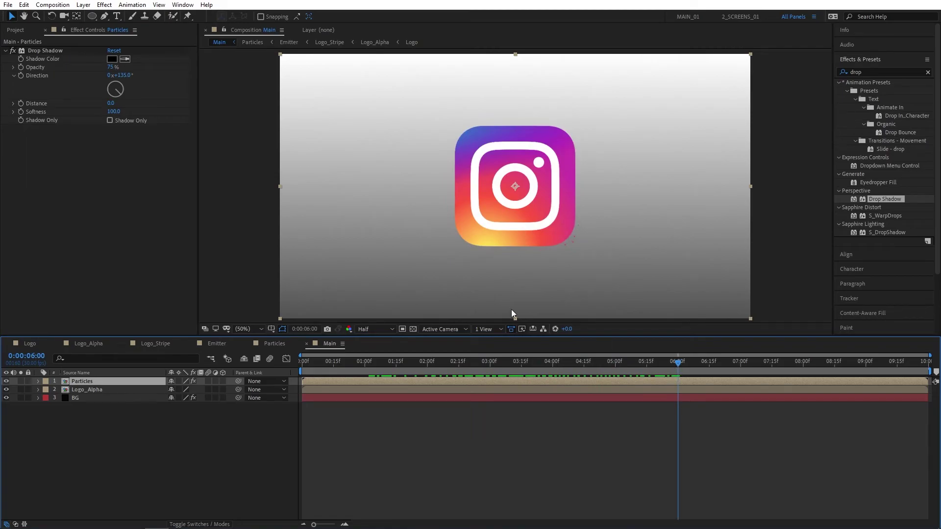
pyautogui.click(54, 51)
pyautogui.hotkey('ctrl', 'c')
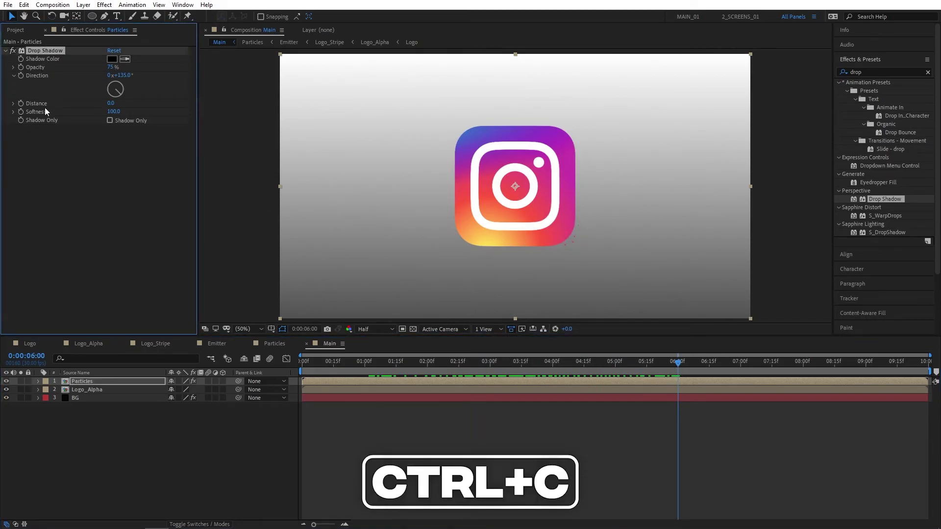
pyautogui.click(84, 390)
pyautogui.hotkey('ctrl', 'v')
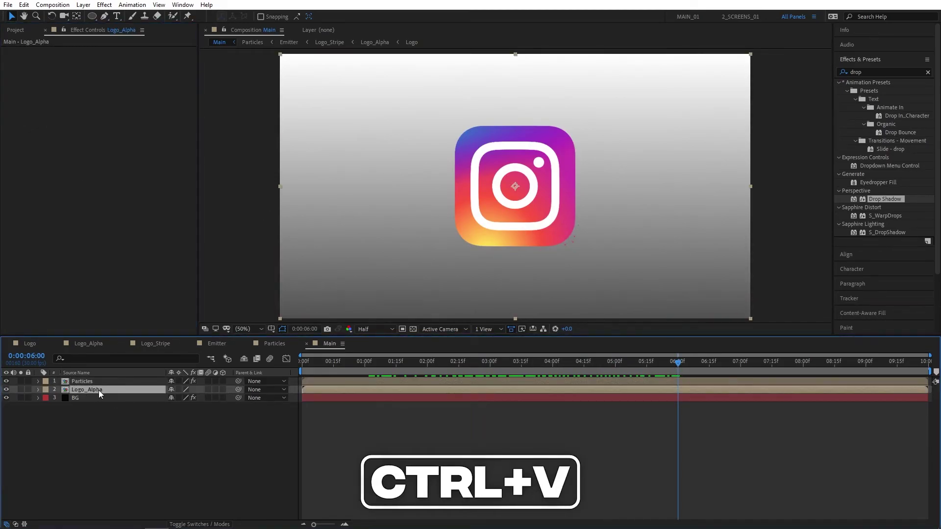
pyautogui.moveTo(417, 364)
pyautogui.mouseDown()
pyautogui.moveTo(585, 363)
pyautogui.moveTo(424, 376)
pyautogui.mouseUp()
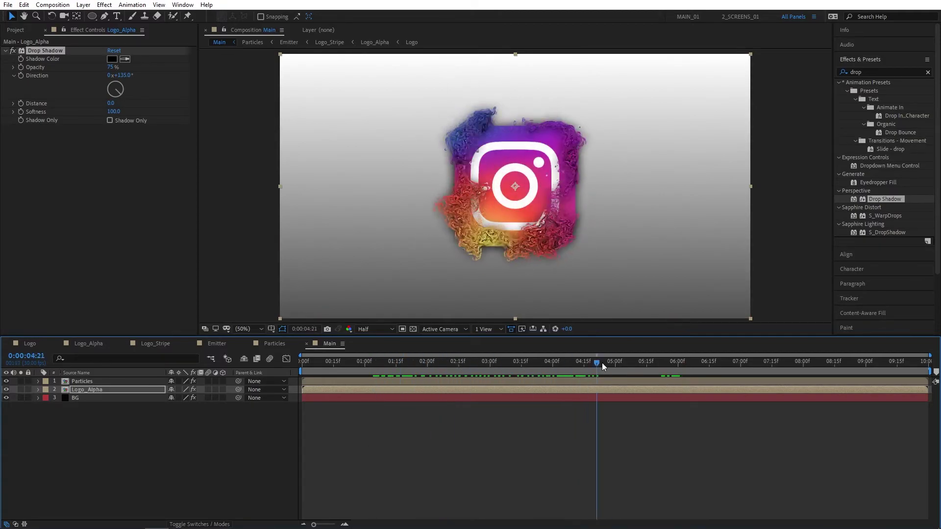
pyautogui.click(110, 435)
# Step: Create a new adjustment layer and name it FX
pyautogui.rightClick(90, 430)
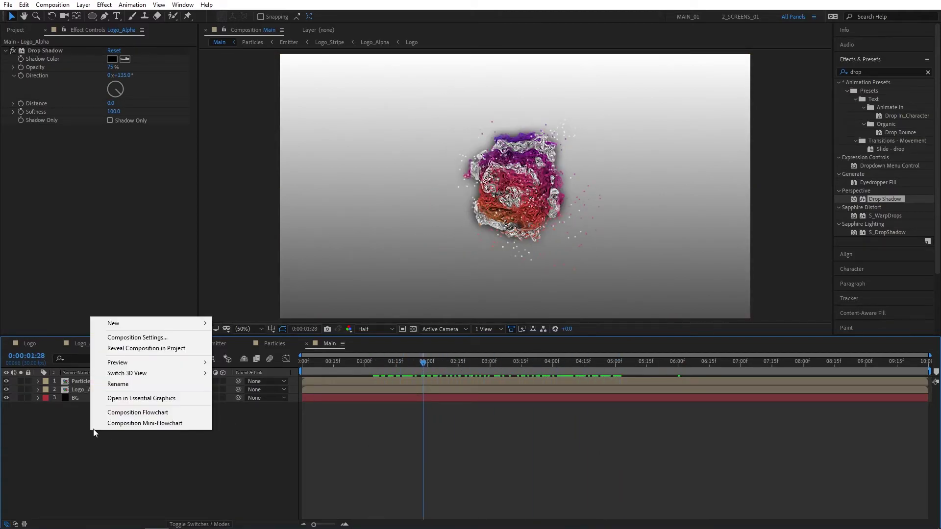
pyautogui.moveTo(124, 325)
pyautogui.click(254, 403)
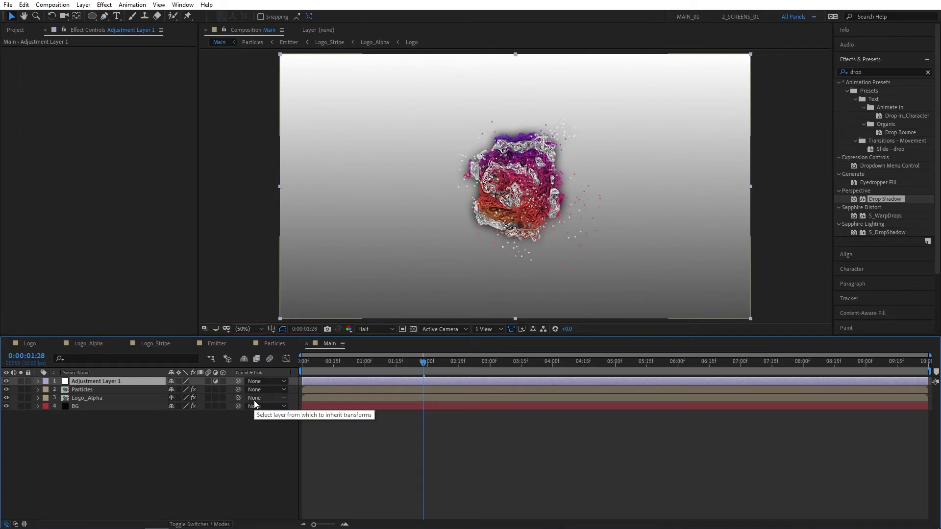
pyautogui.press('Return')
pyautogui.write('FX')
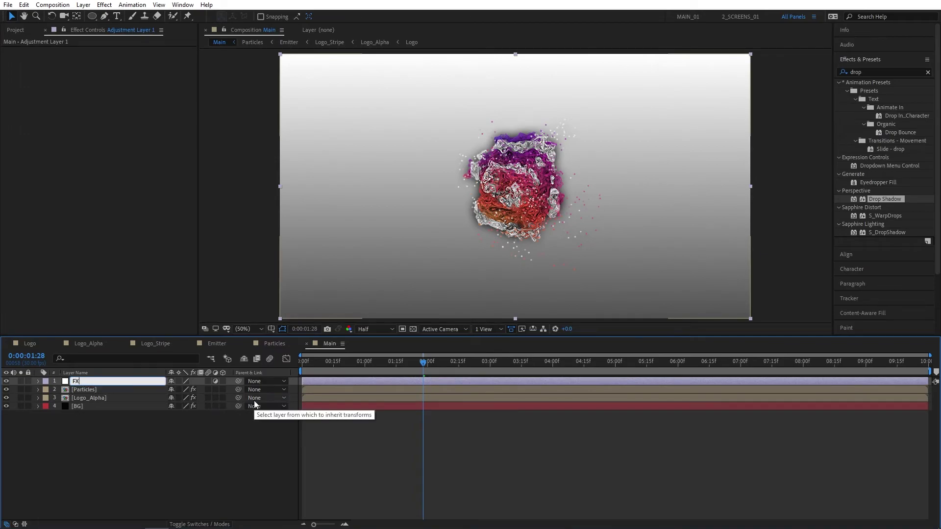
pyautogui.click(231, 430)
# Step: Apply the Transform and Camera Lens Blur effects to the FX layer
pyautogui.click(867, 72)
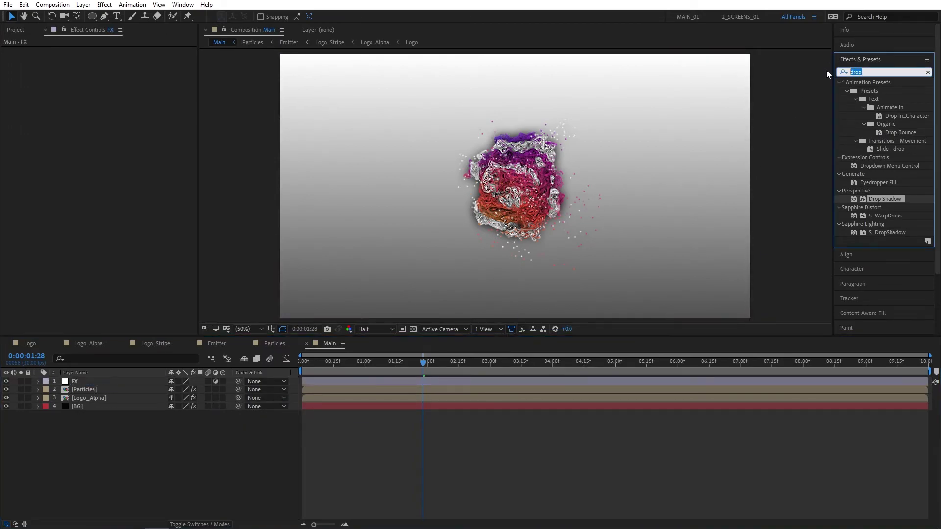
pyautogui.write('trans')
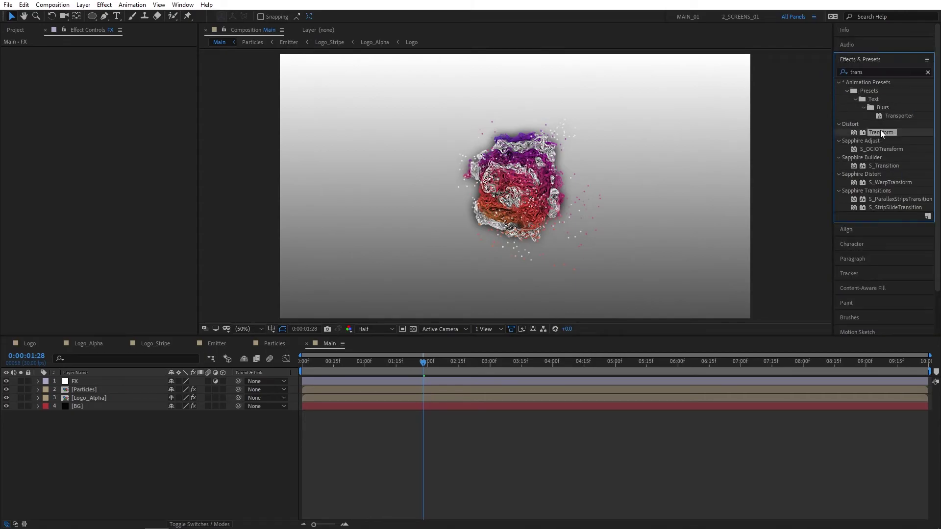
pyautogui.moveTo(880, 130); pyautogui.dragTo(112, 381)
pyautogui.click(876, 72)
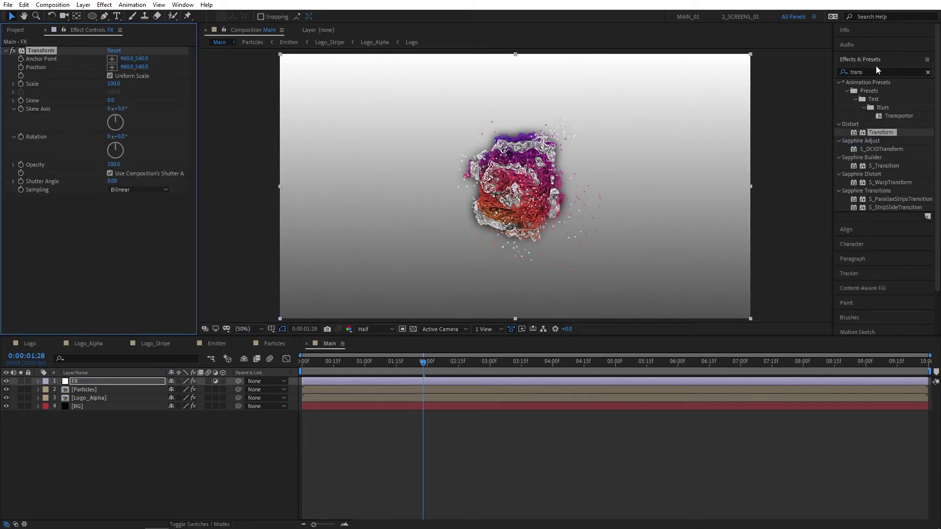
pyautogui.write('camera')
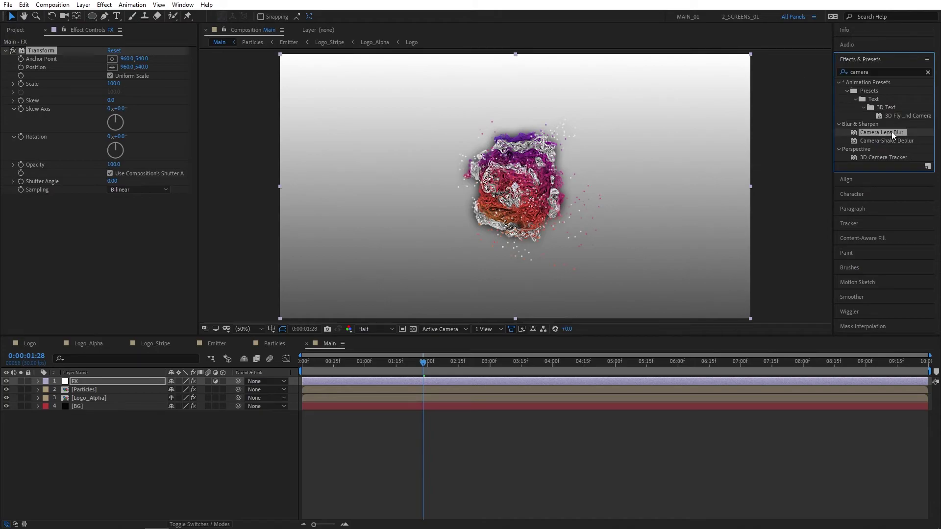
pyautogui.moveTo(892, 131); pyautogui.dragTo(96, 385)
# Step: At frame zero, keyframe Scale and Blur Radius and enable Repeat Edge Pixels
pyautogui.moveTo(423, 362); pyautogui.dragTo(302, 361)
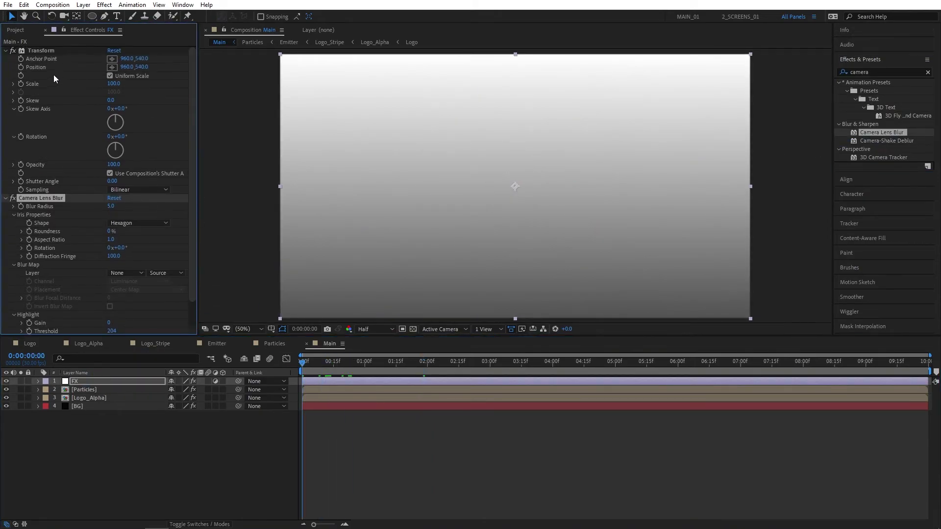
pyautogui.click(20, 84)
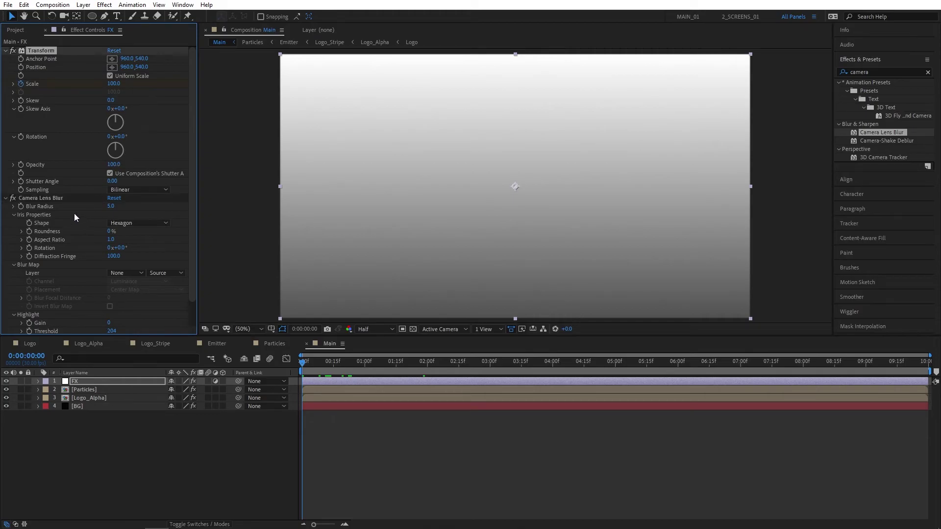
pyautogui.click(19, 207)
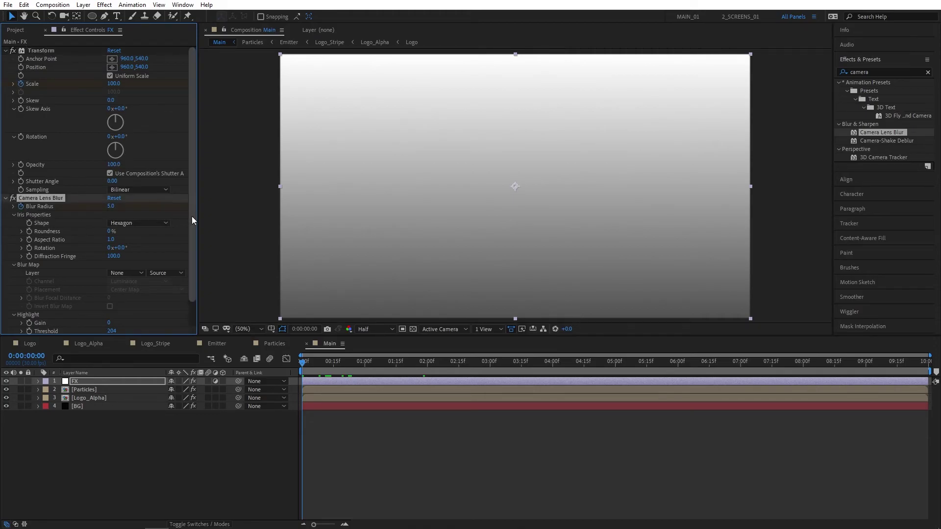
pyautogui.scroll(-2, 145, 304)
pyautogui.click(109, 322)
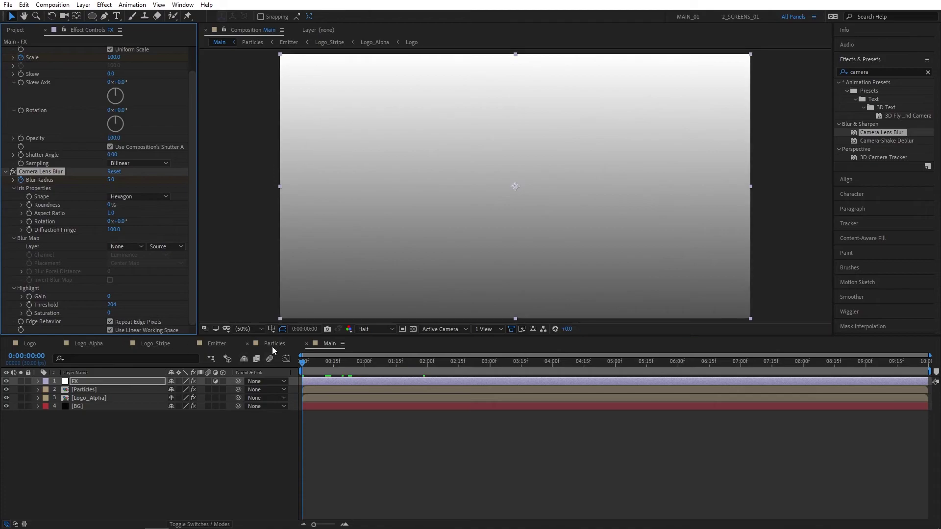
# Step: Set FX's starting Blur Radius to 20 and Scale to 300
pyautogui.press('u')
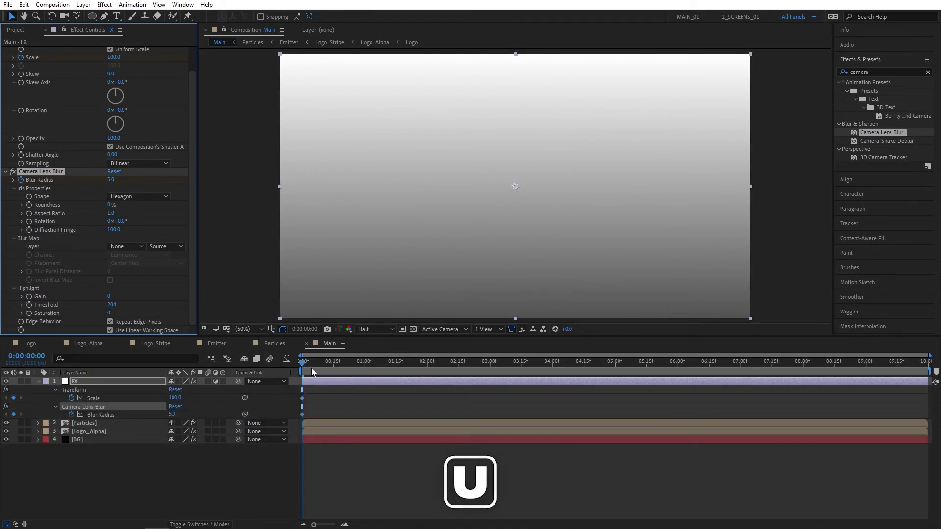
pyautogui.click(173, 414)
pyautogui.write('20')
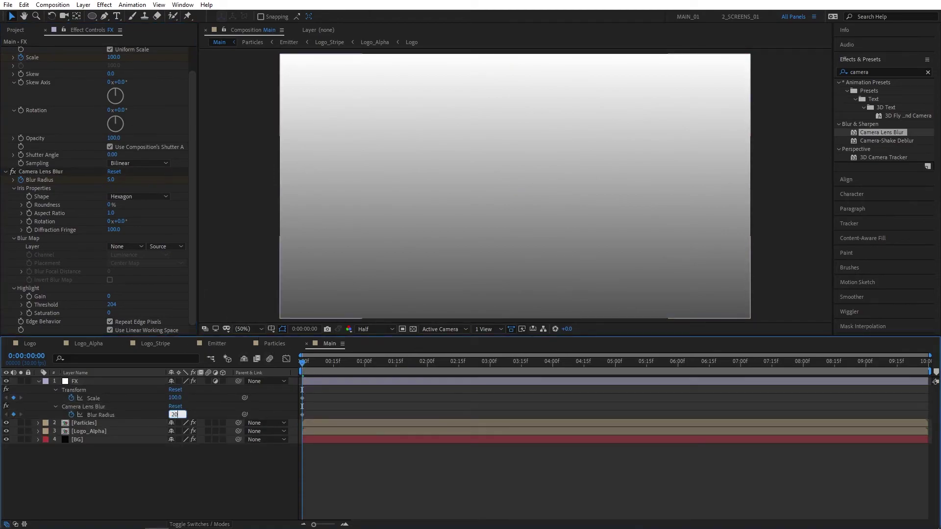
pyautogui.press('Return')
pyautogui.click(175, 398)
pyautogui.write('300')
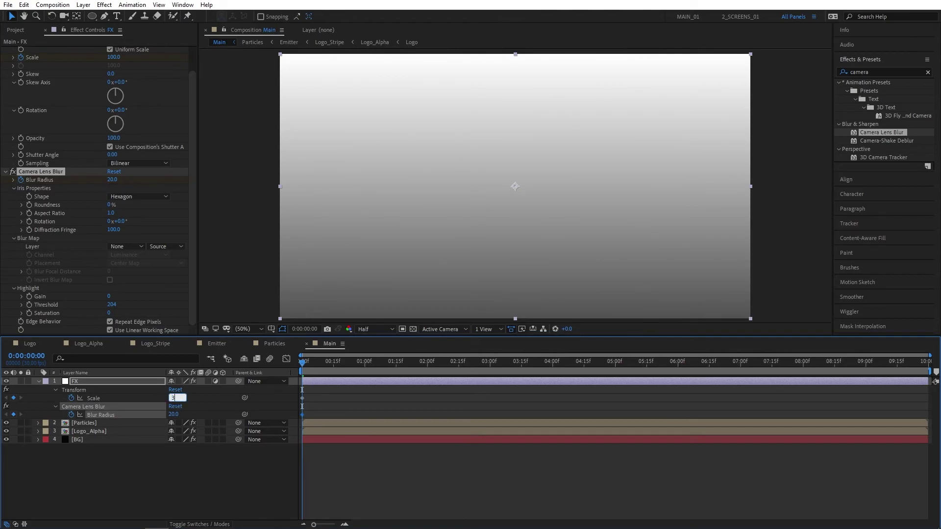
pyautogui.press('Return')
# Step: Bring Blur Radius to 0 at 0:15 and Scale to 100 at 4:00
pyautogui.moveTo(302, 367); pyautogui.dragTo(334, 368)
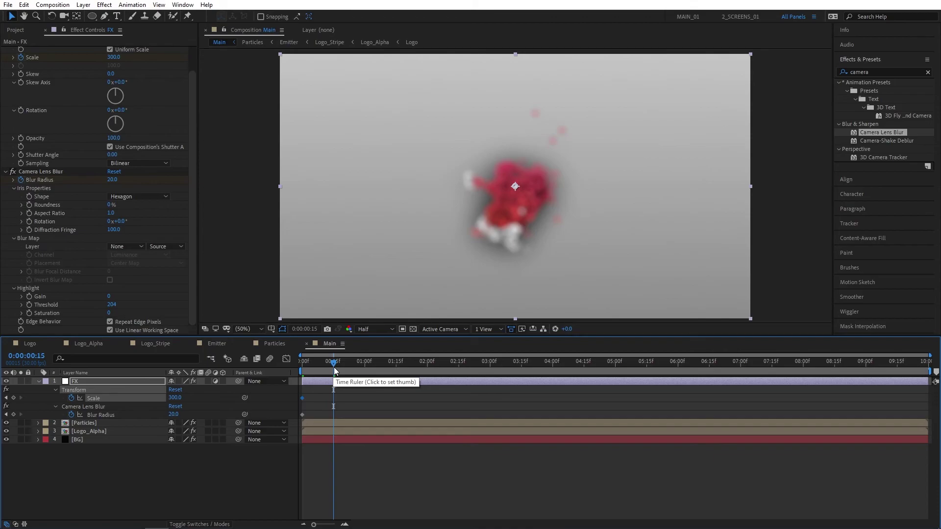
pyautogui.moveTo(180, 415); pyautogui.dragTo(144, 416)
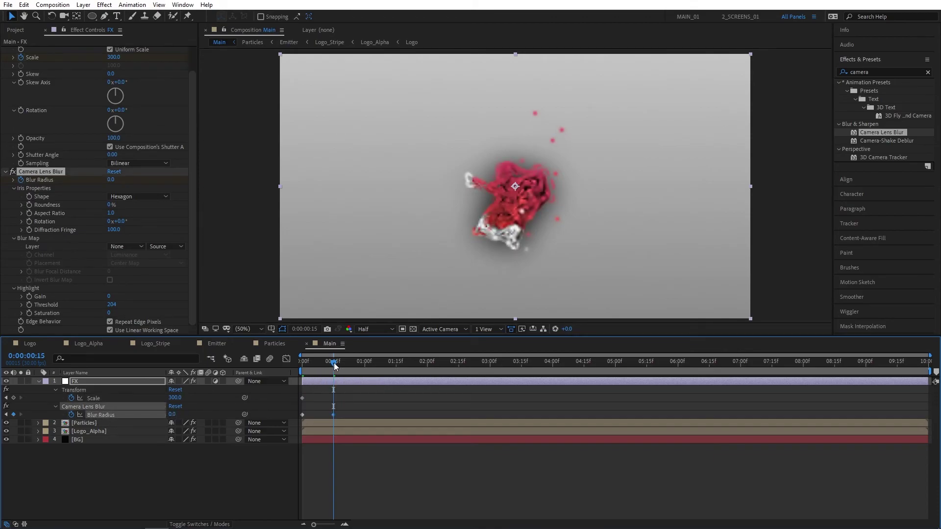
pyautogui.moveTo(334, 364); pyautogui.dragTo(551, 377)
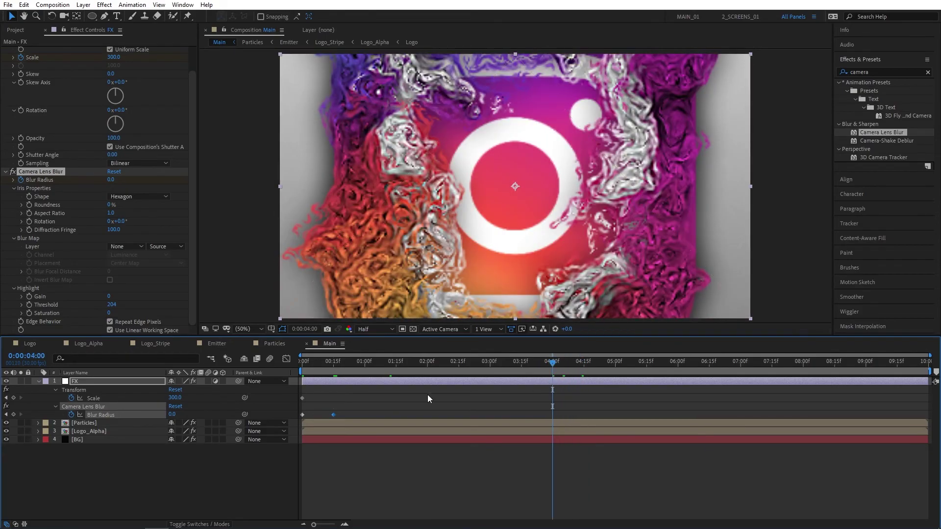
pyautogui.click(175, 398)
pyautogui.write('100')
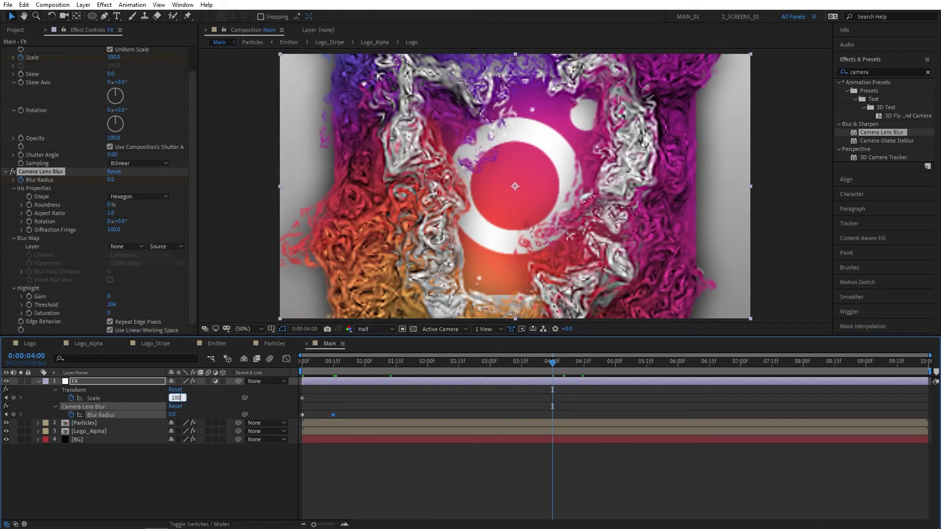
pyautogui.press('Return')
# Step: Apply easing to all FX keyframes and preview the intro from the start
pyautogui.moveTo(579, 389); pyautogui.dragTo(303, 409)
pyautogui.rightClick(301, 399)
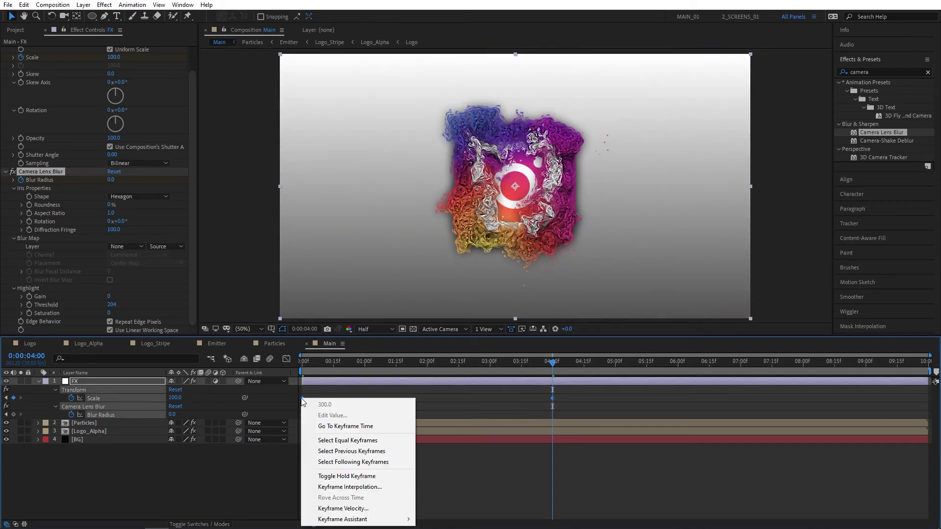
pyautogui.moveTo(338, 520)
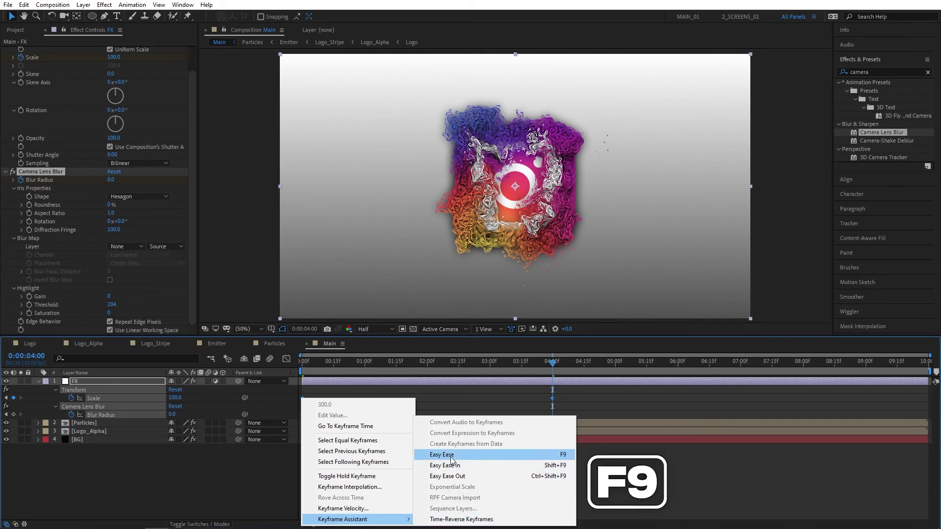
pyautogui.click(506, 452)
pyautogui.press('Home')
pyautogui.press('space')
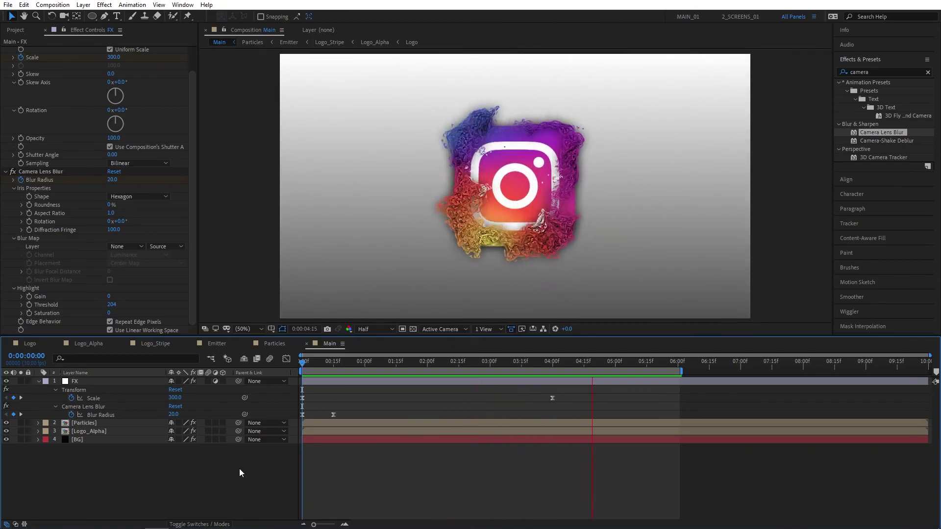
pyautogui.click(321, 367)
pyautogui.moveTo(322, 366); pyautogui.dragTo(512, 369)
pyautogui.press('Home')
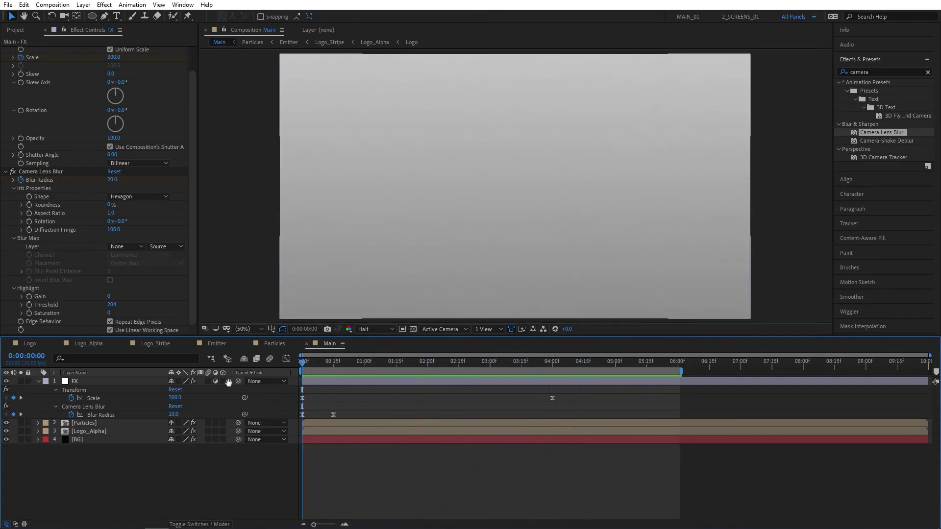
pyautogui.press('space')
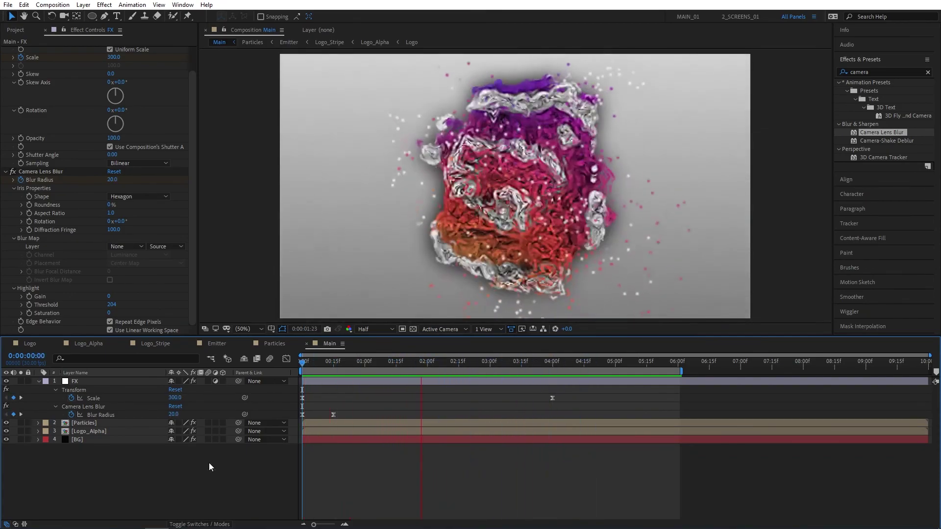